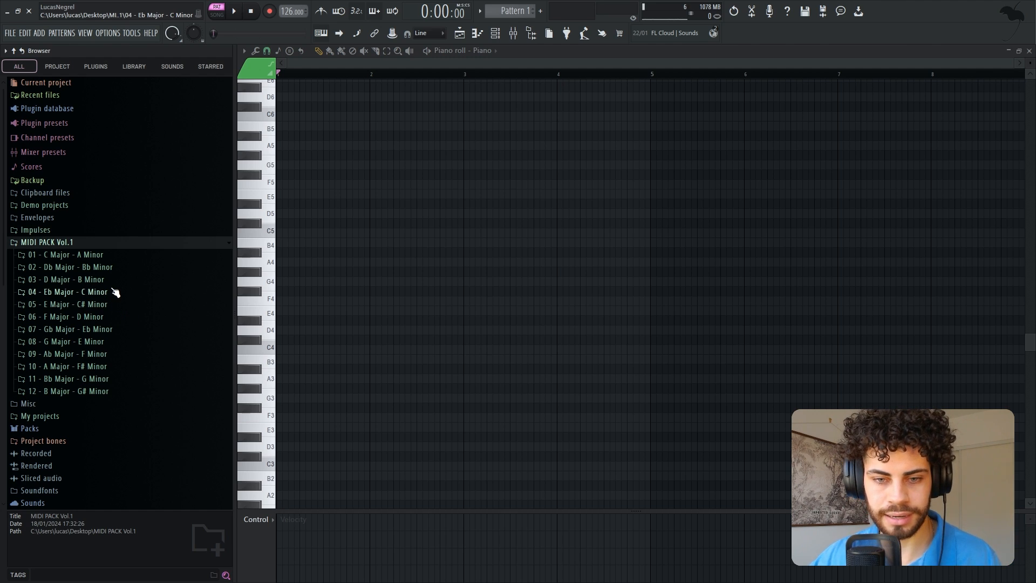
- Load "Accord 22 - D maj" from the MIDI pack's D Major Progressions folder into the Piano channel's piano roll
{"action": "left_click", "coordinate": [129, 279]}
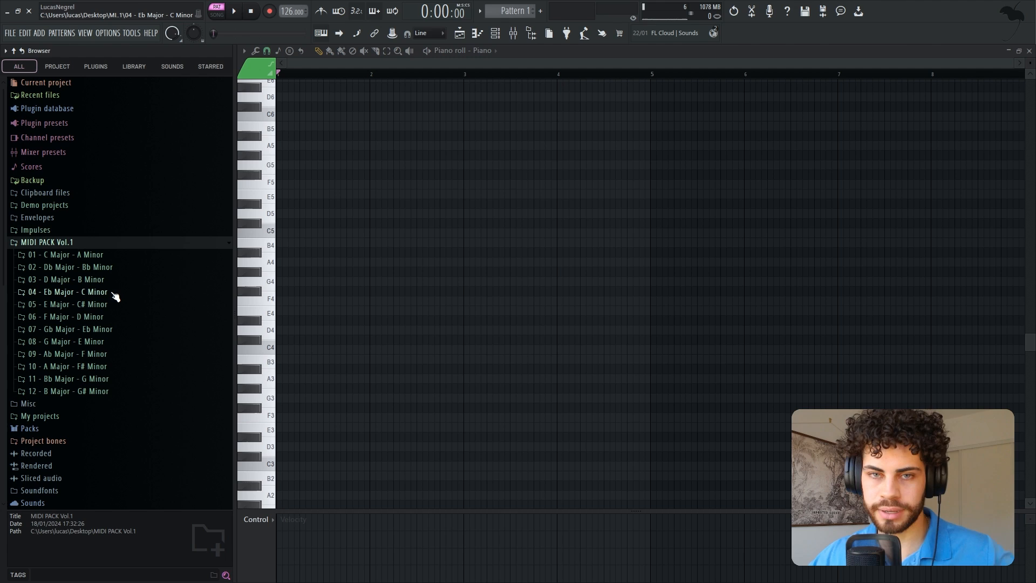
{"action": "left_click", "coordinate": [112, 283]}
{"action": "left_click", "coordinate": [108, 292]}
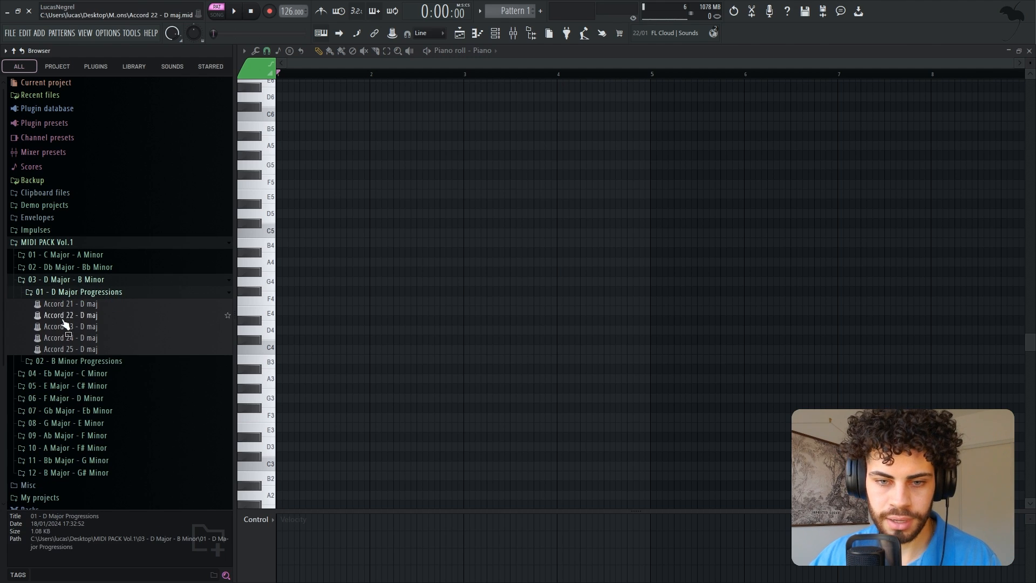
{"action": "left_click", "coordinate": [77, 316]}
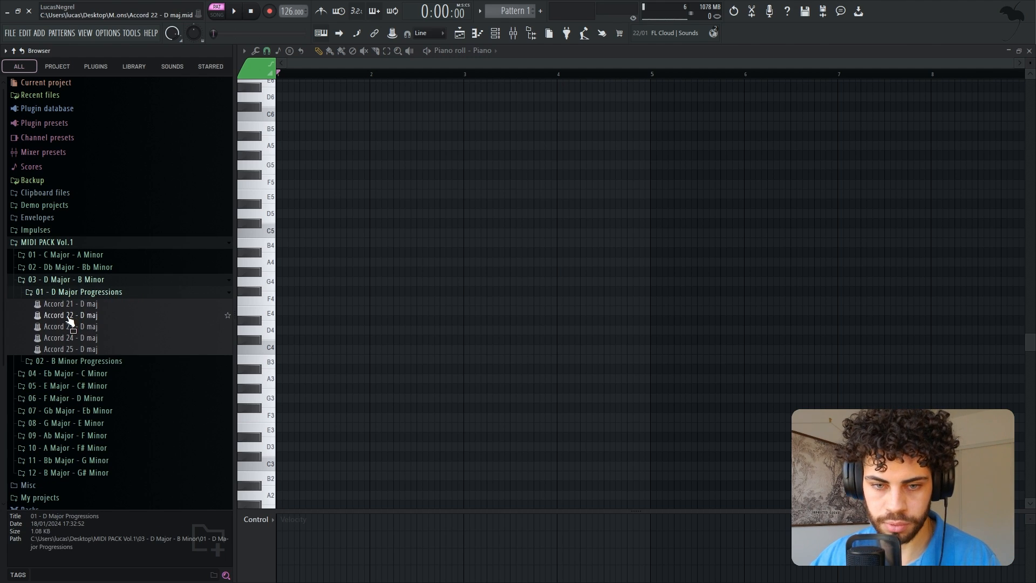
{"action": "left_click_drag", "start_coordinate": [70, 320], "coordinate": [367, 278]}
- Hide the browser and play back the imported chord progression
{"action": "left_click", "coordinate": [536, 36]}
{"action": "key", "text": "space"}
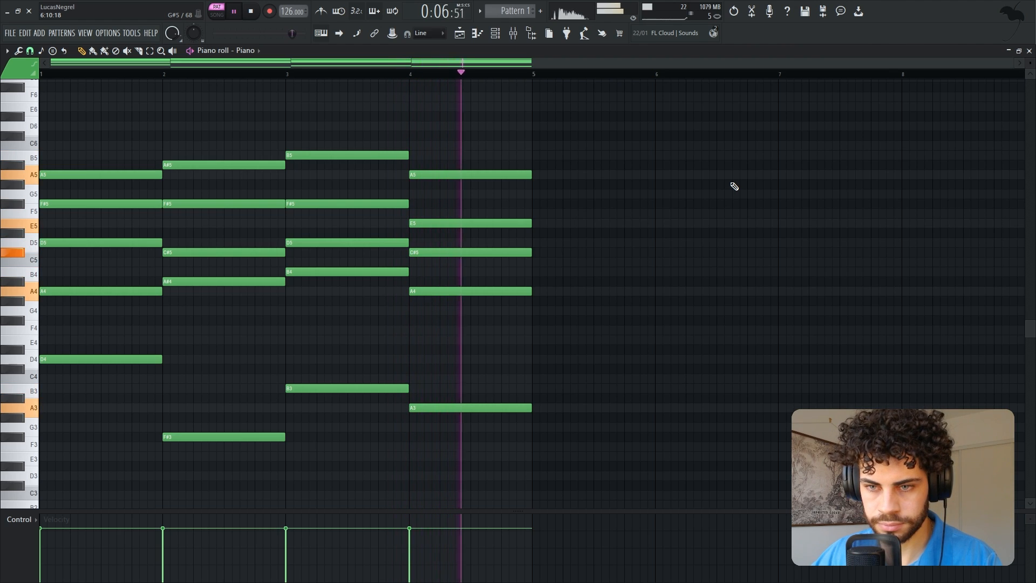
{"action": "key", "text": "space"}
- Clone the Piano channel and open the empty piano roll of the clone, leaving no notes in it
{"action": "left_click", "coordinate": [496, 36]}
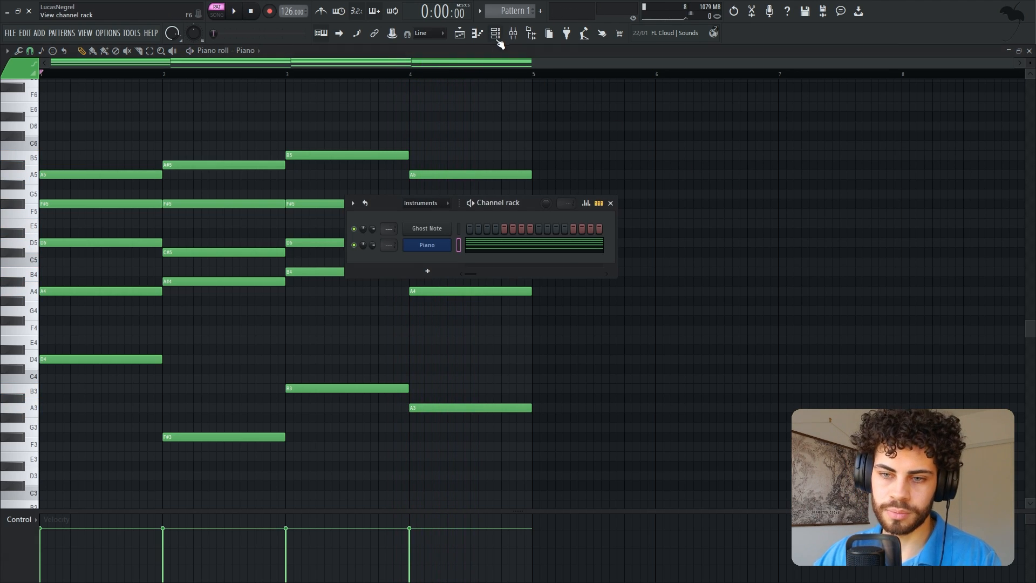
{"action": "right_click", "coordinate": [450, 249]}
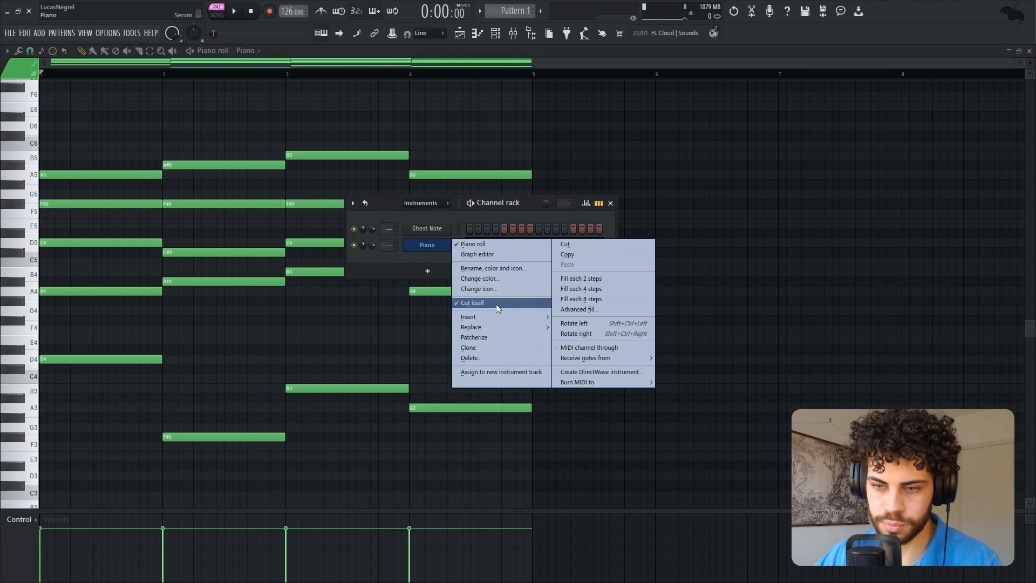
{"action": "left_click", "coordinate": [497, 303]}
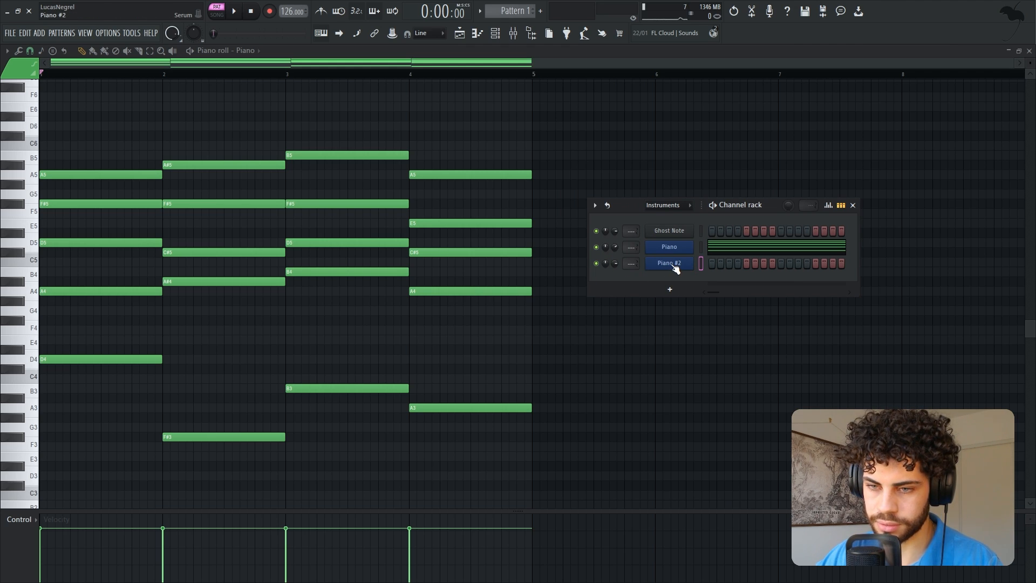
{"action": "left_click", "coordinate": [674, 265]}
{"action": "left_click", "coordinate": [74, 174]}
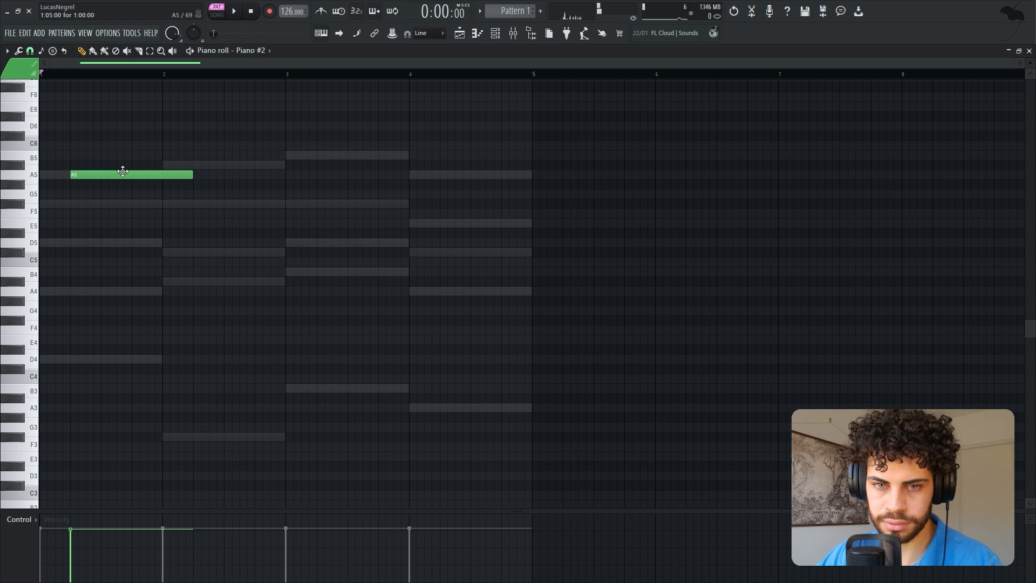
{"action": "right_click", "coordinate": [122, 172]}
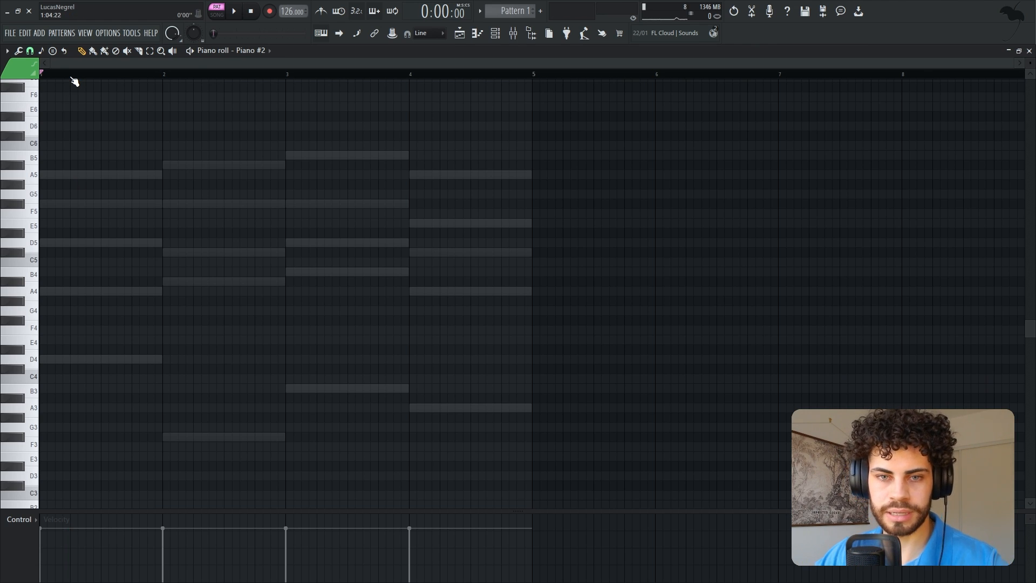
{"action": "scroll", "coordinate": [75, 76], "scroll_direction": "up", "scroll_amount": 4}
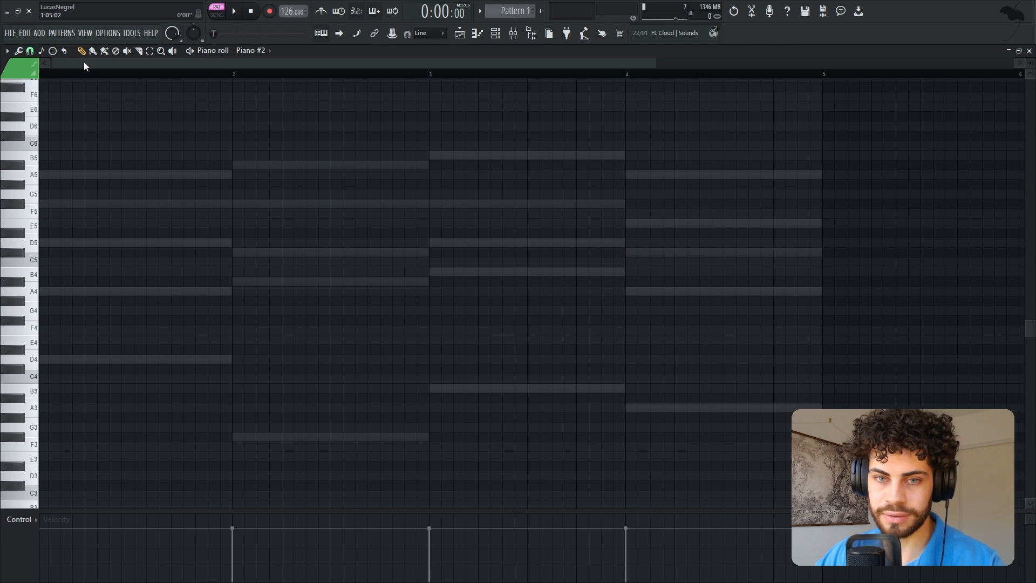
{"action": "scroll", "coordinate": [78, 75], "scroll_direction": "down", "scroll_amount": 1}
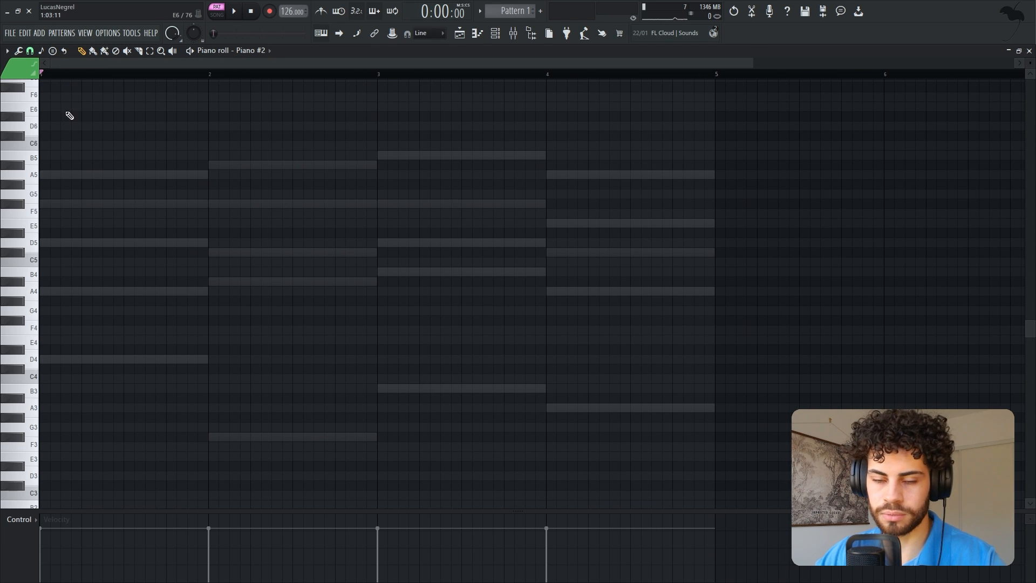
{"action": "scroll", "coordinate": [69, 121], "scroll_direction": "up", "scroll_amount": 1}
{"action": "scroll", "coordinate": [70, 127], "scroll_direction": "down", "scroll_amount": 1}
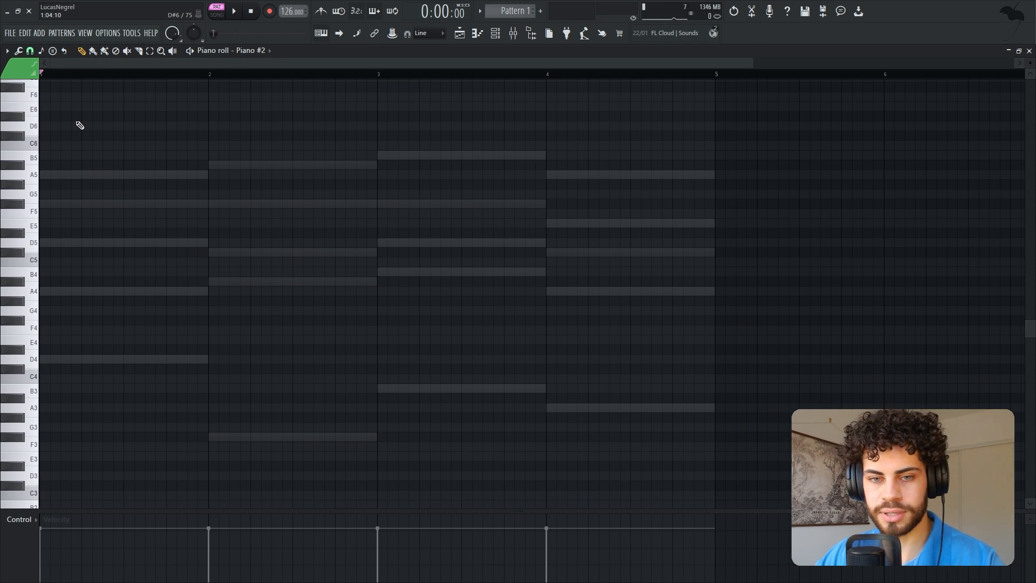
{"action": "scroll", "coordinate": [212, 192], "scroll_direction": "up", "scroll_amount": 1}
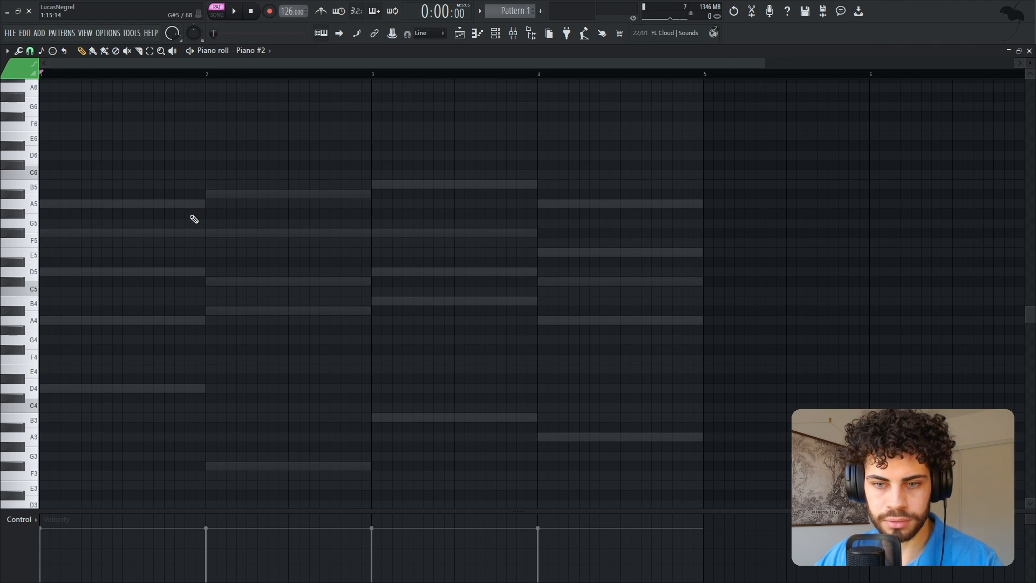
{"action": "scroll", "coordinate": [229, 304], "scroll_direction": "up", "scroll_amount": 1}
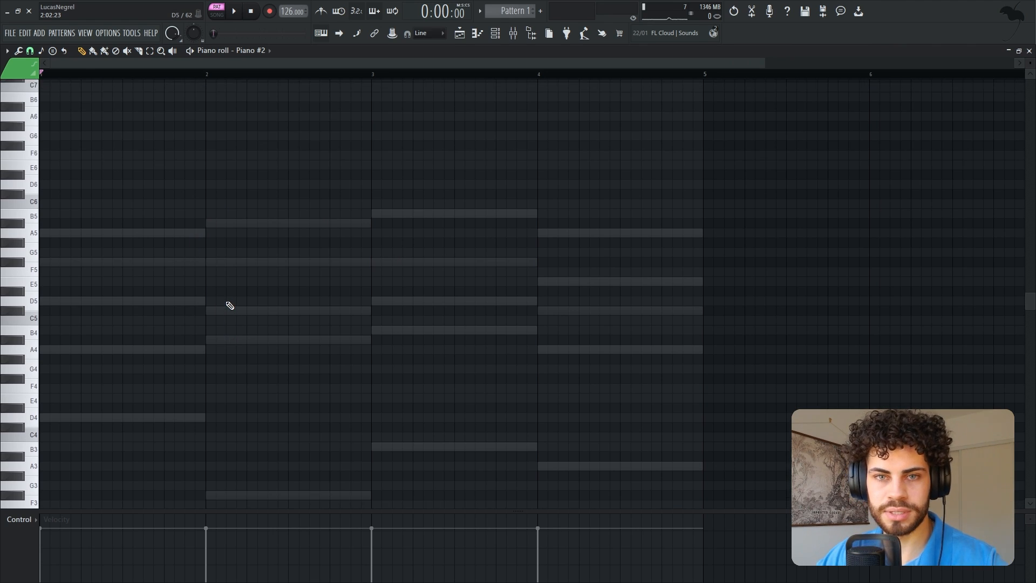
{"action": "scroll", "coordinate": [229, 305], "scroll_direction": "down", "scroll_amount": 1}
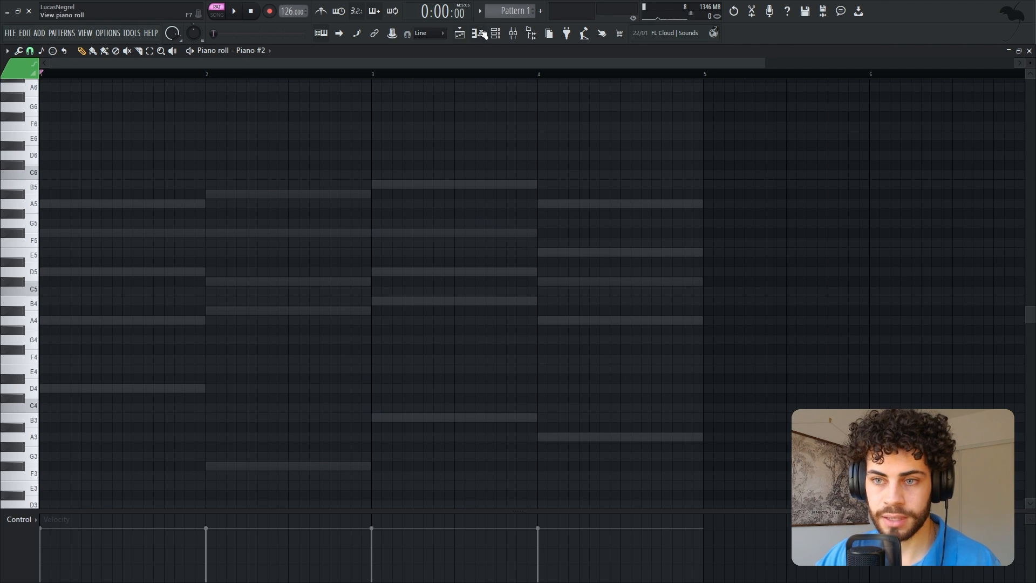
{"action": "scroll", "coordinate": [113, 358], "scroll_direction": "up", "scroll_amount": 1}
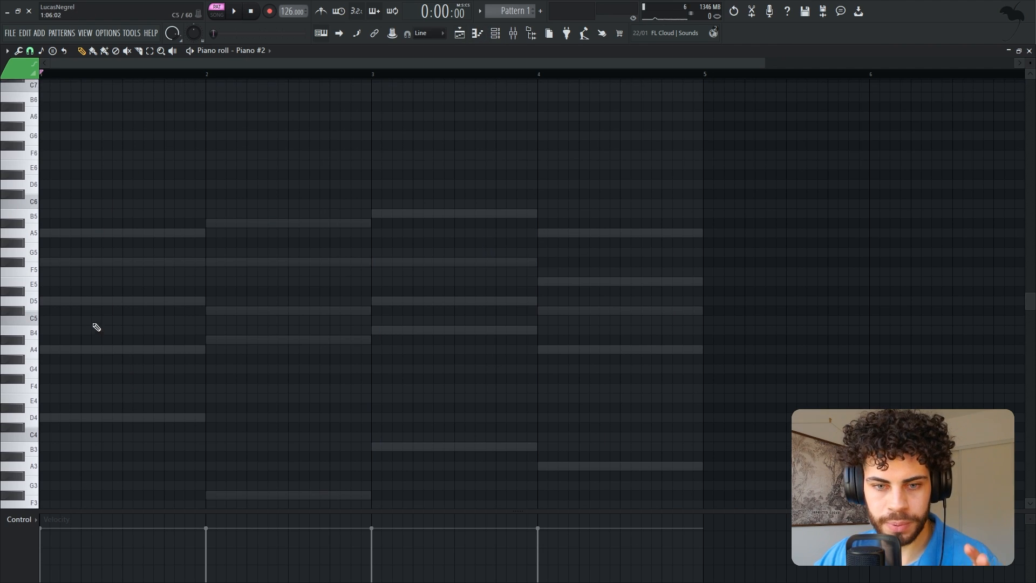
- Draw a trial D5 note at the start of bar 1, shorten it to two steps, and delete it
{"action": "left_click", "coordinate": [47, 303]}
{"action": "left_click_drag", "start_coordinate": [208, 300], "coordinate": [58, 306]}
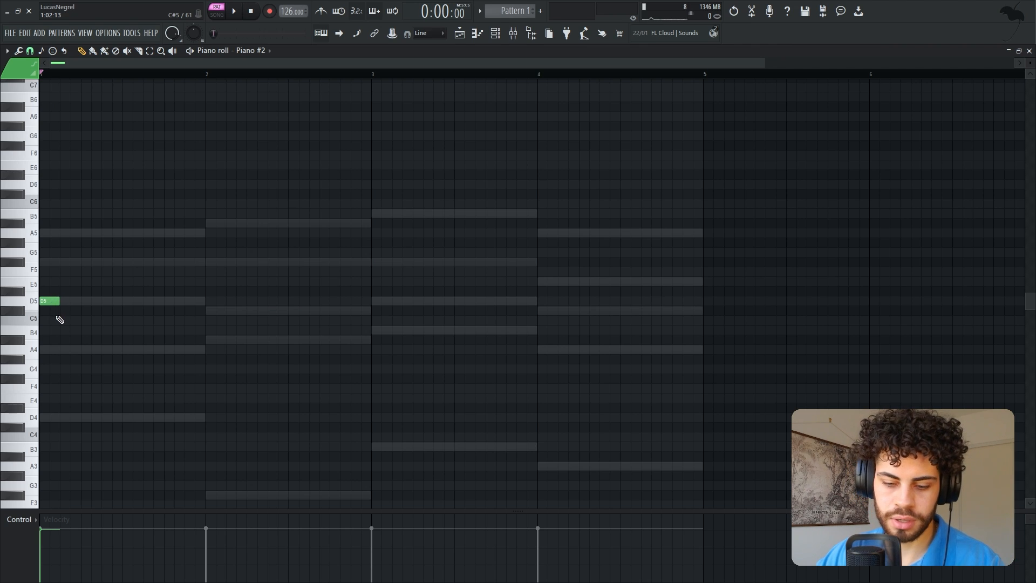
{"action": "key", "text": "ctrl+Up"}
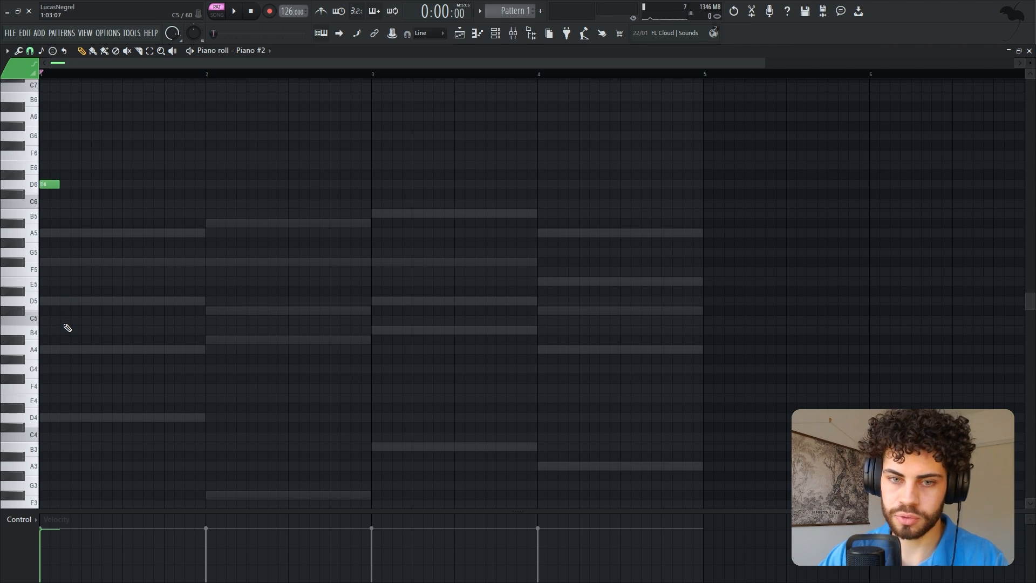
{"action": "scroll", "coordinate": [41, 236], "scroll_direction": "up", "scroll_amount": 1}
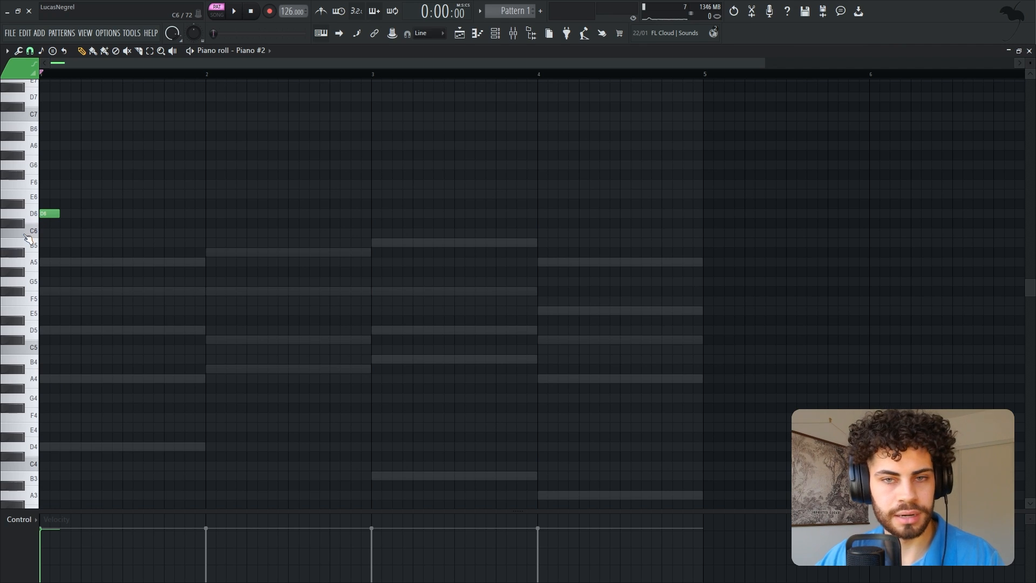
{"action": "right_click", "coordinate": [54, 216]}
{"action": "scroll", "coordinate": [60, 294], "scroll_direction": "down", "scroll_amount": 1}
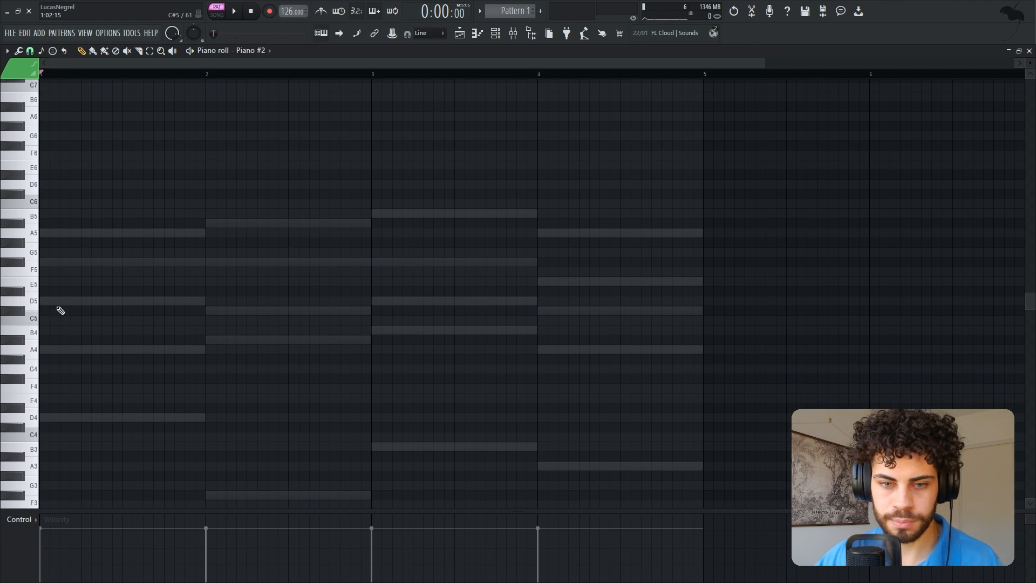
- Draw five consecutive two-step melody notes from the start of bar 1: D5, F#5, D5, C#5, D5
{"action": "left_click", "coordinate": [47, 301]}
{"action": "left_click", "coordinate": [67, 262]}
{"action": "left_click", "coordinate": [86, 301]}
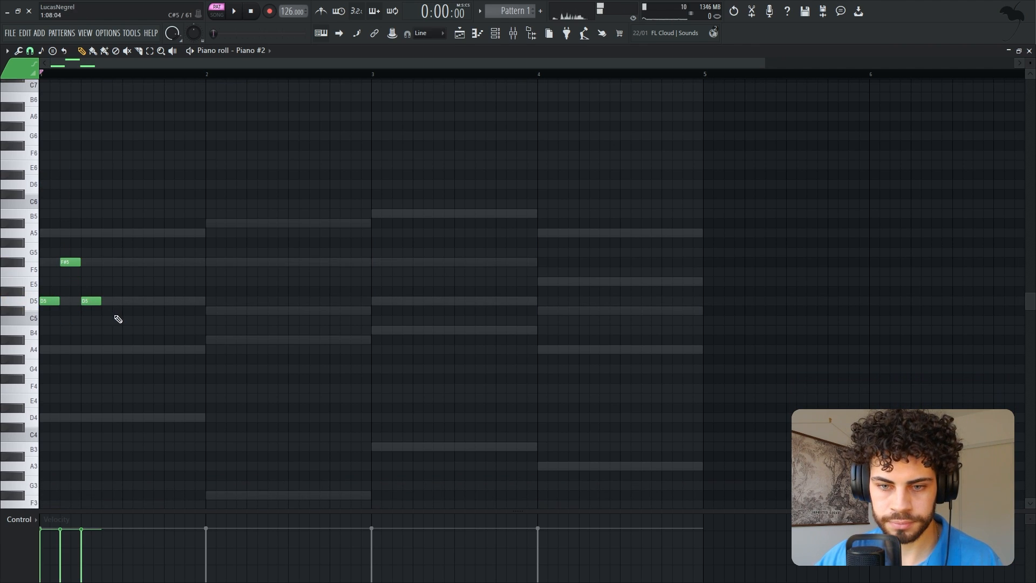
{"action": "left_click", "coordinate": [106, 302]}
{"action": "left_click_drag", "start_coordinate": [114, 303], "coordinate": [121, 311]}
{"action": "left_click", "coordinate": [131, 301]}
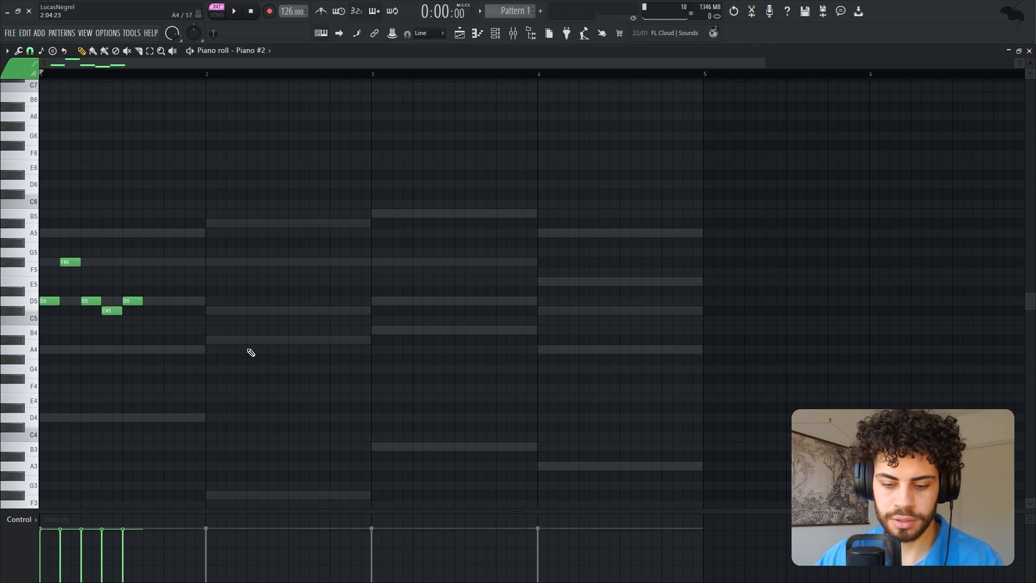
- Try the five melody notes one octave higher
{"action": "key", "text": "ctrl+Up"}
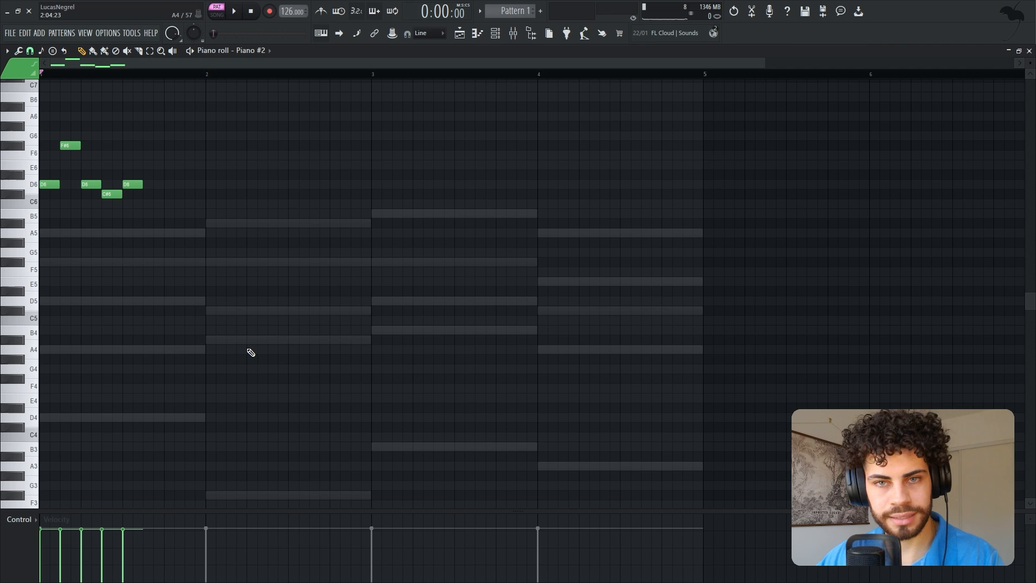
{"action": "key", "text": "ctrl+Down"}
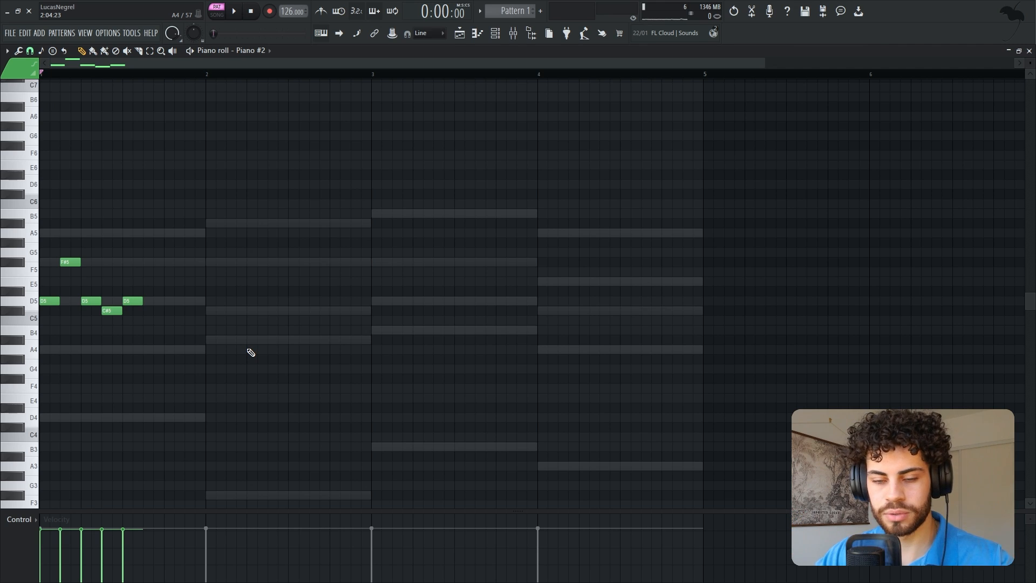
{"action": "key", "text": "ctrl+Up"}
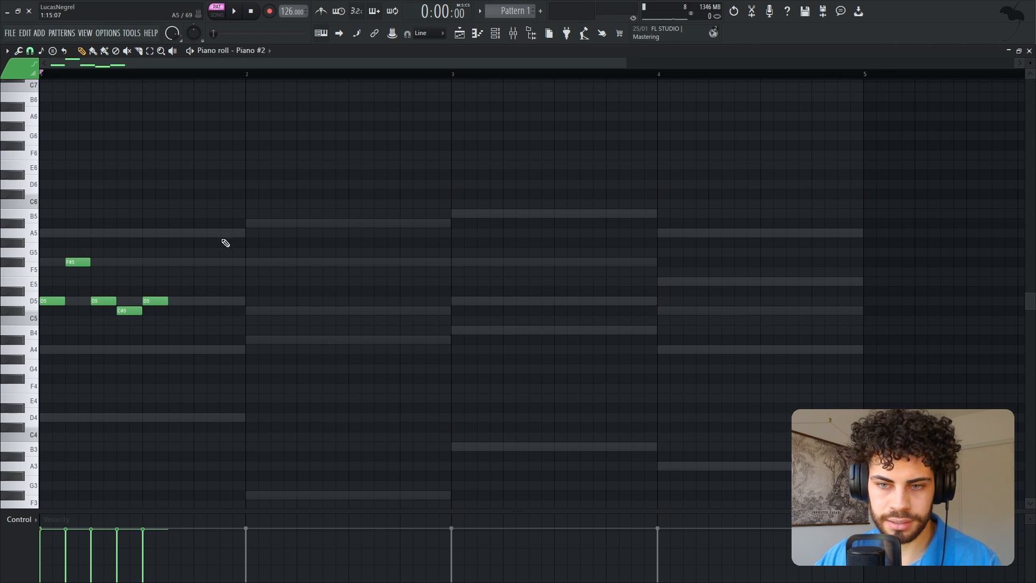
- Check the channel list and turn off the ghost channels display in the piano roll
{"action": "key", "text": "F6"}
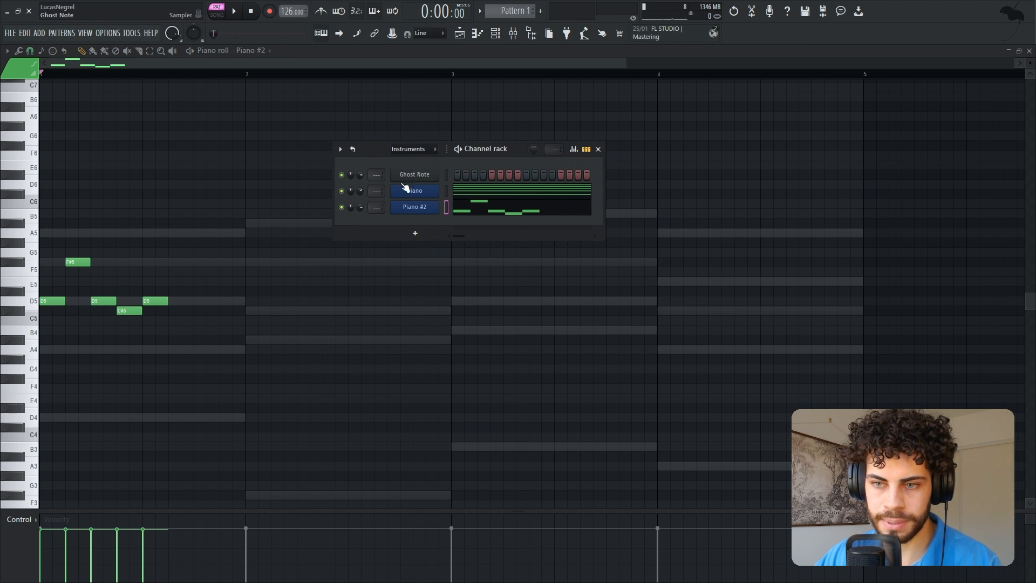
{"action": "key", "text": "F6"}
{"action": "left_click", "coordinate": [7, 51]}
{"action": "mouse_move", "coordinate": [76, 106]}
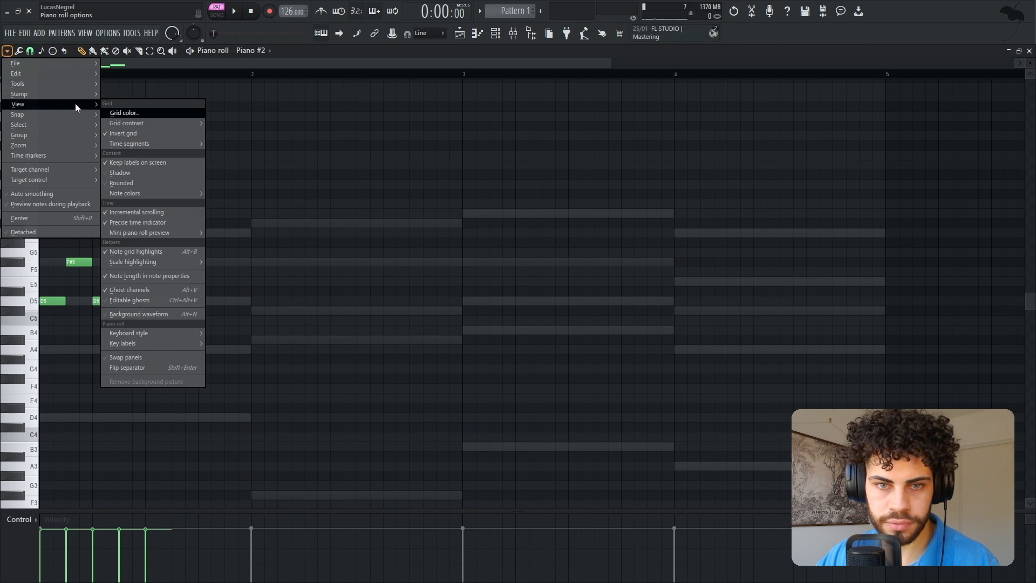
{"action": "left_click", "coordinate": [163, 289]}
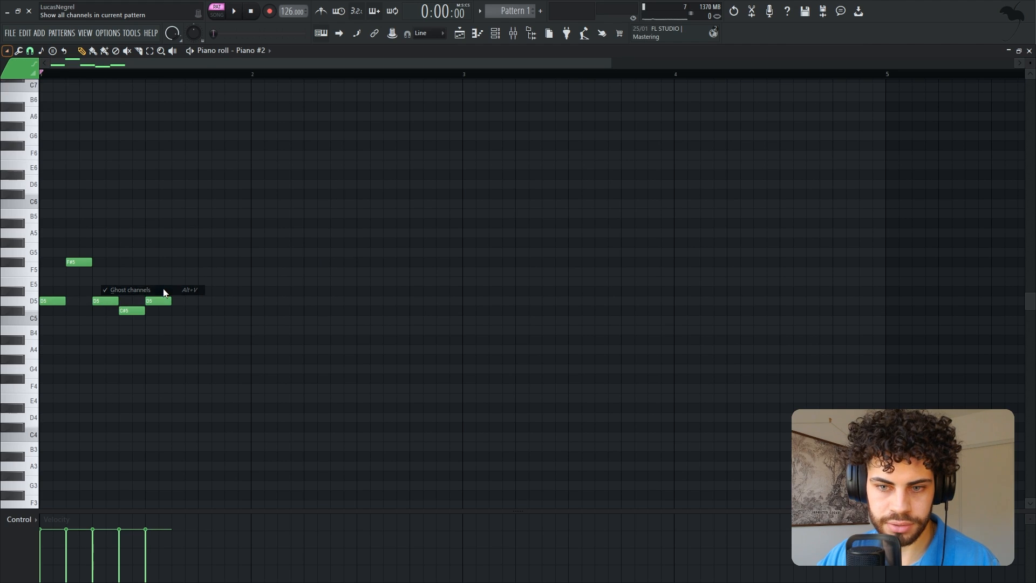
- Turn the ghost channels display back on in the piano roll and check the channel list
{"action": "key", "text": "F6"}
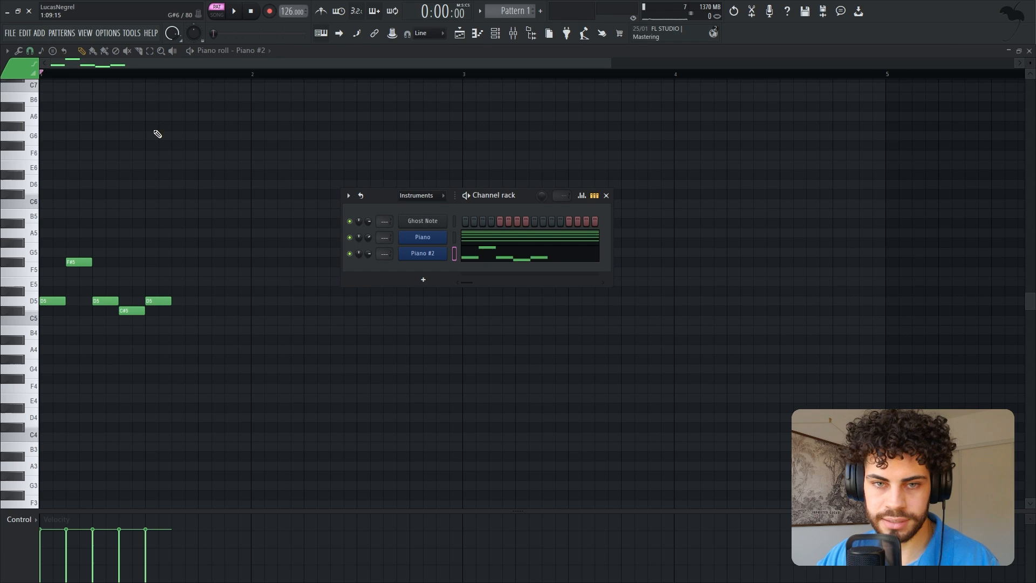
{"action": "left_click", "coordinate": [7, 51]}
{"action": "mouse_move", "coordinate": [31, 108]}
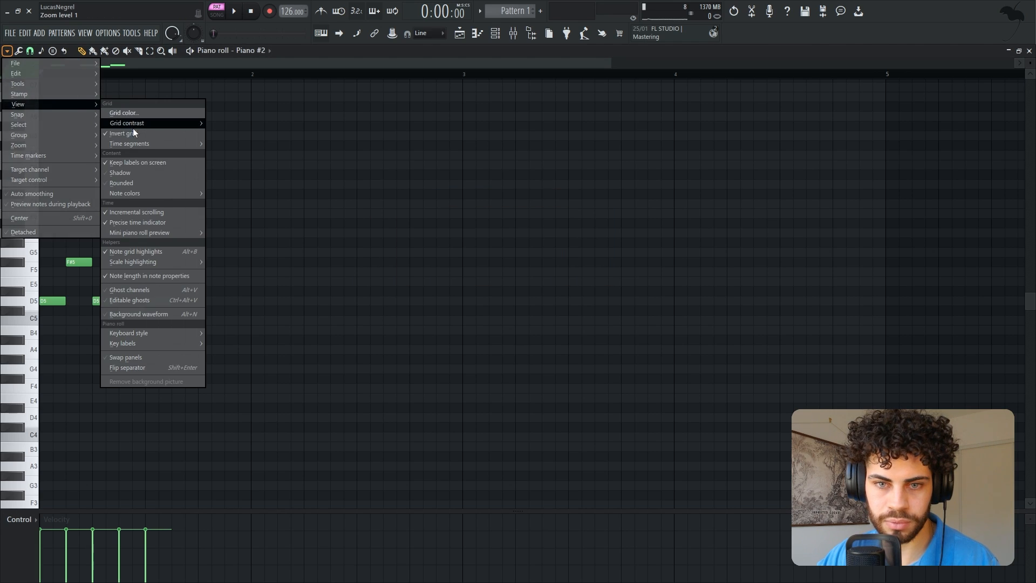
{"action": "left_click", "coordinate": [156, 291]}
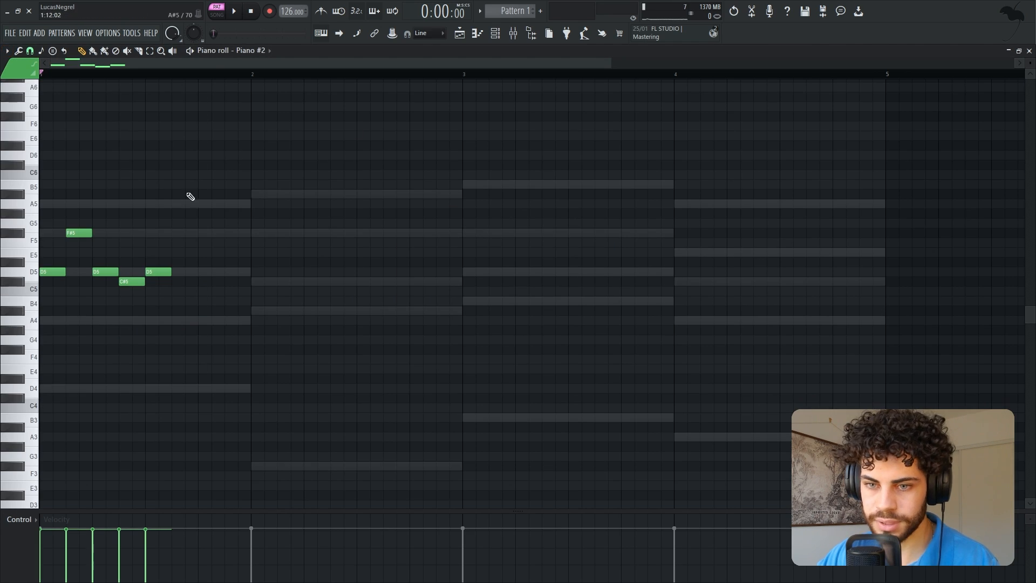
{"action": "key", "text": "F6"}
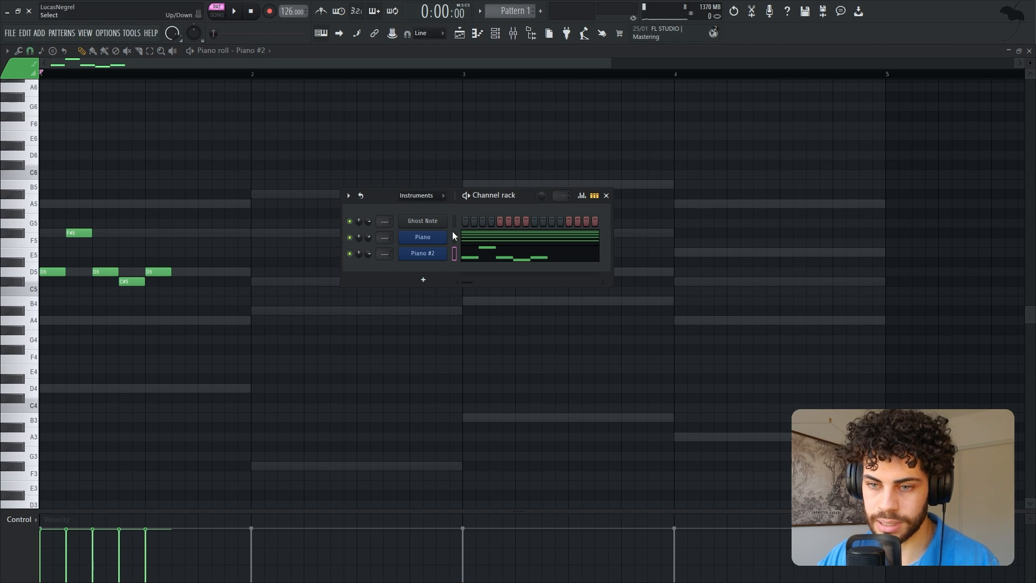
{"action": "key", "text": "F6"}
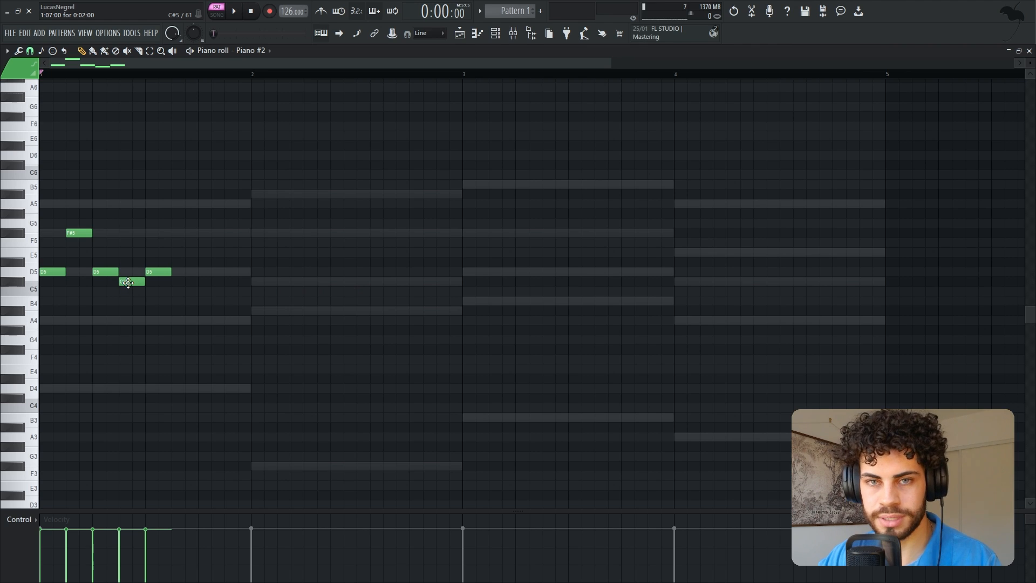
- Draw two-step A#4 and A4 notes back to back across the last four steps of bar 1
{"action": "left_click", "coordinate": [204, 311]}
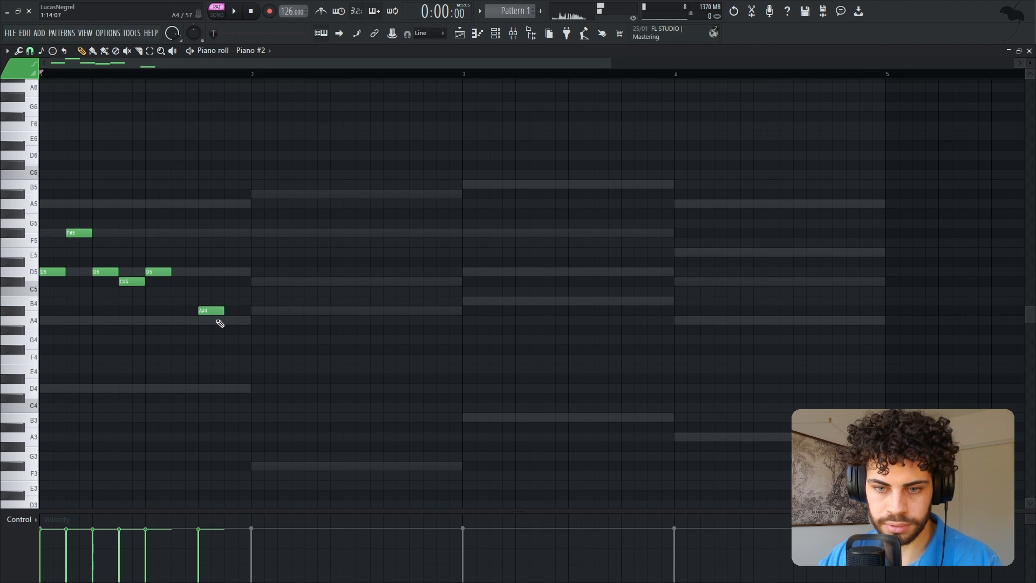
{"action": "left_click", "coordinate": [227, 321]}
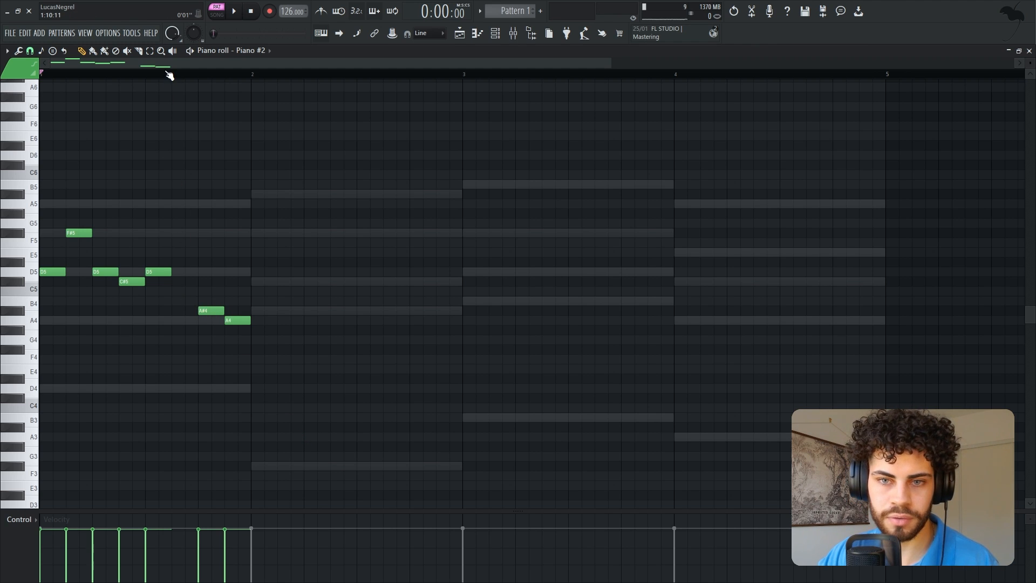
- Add a two-step A#4 note at the start of bar 2 and play the melody before and after
{"action": "scroll", "coordinate": [169, 75], "scroll_direction": "down", "scroll_amount": 1}
{"action": "scroll", "coordinate": [81, 81], "scroll_direction": "up", "scroll_amount": 1}
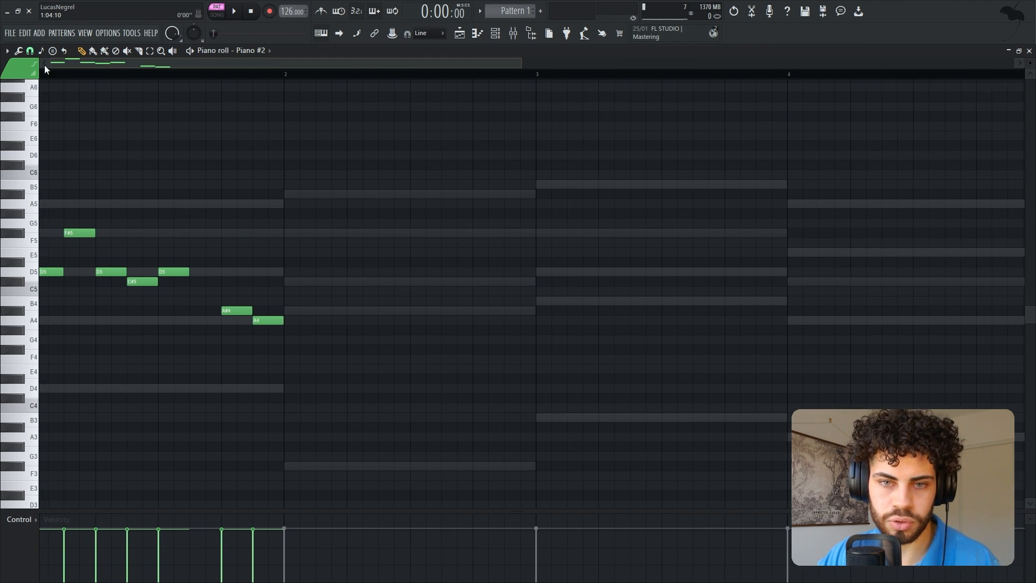
{"action": "scroll", "coordinate": [124, 84], "scroll_direction": "down", "scroll_amount": 1}
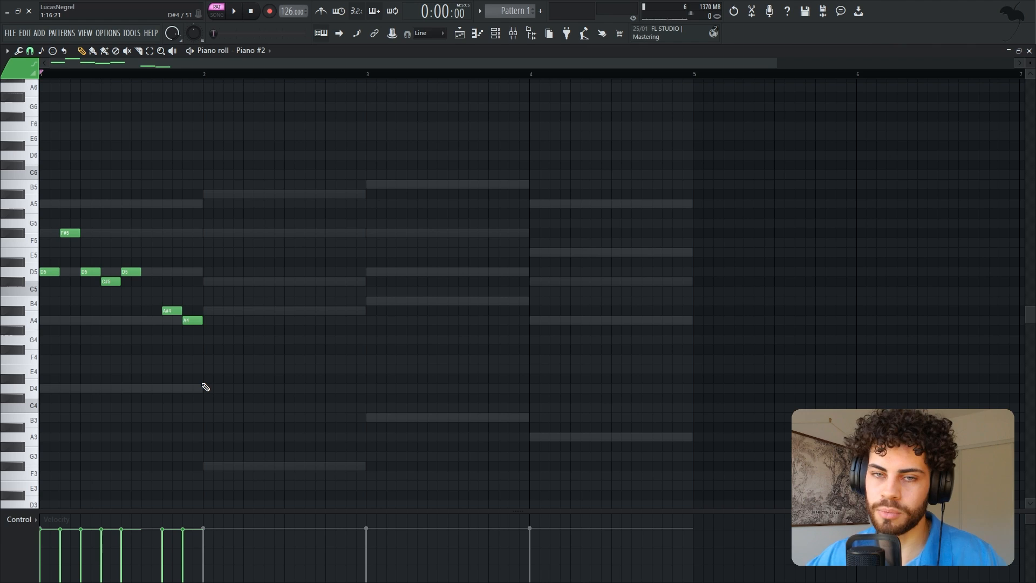
{"action": "scroll", "coordinate": [206, 387], "scroll_direction": "up", "scroll_amount": 2}
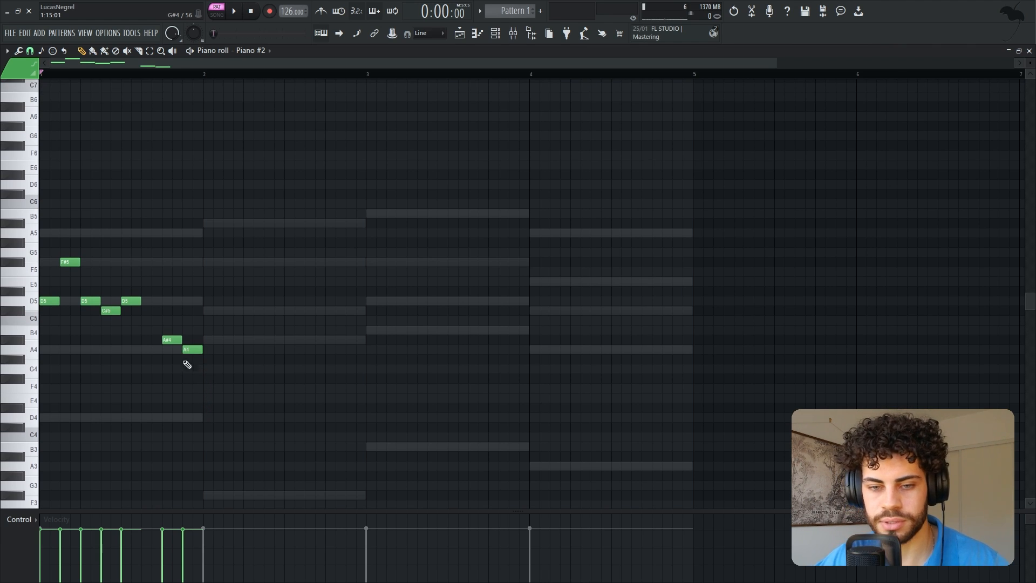
{"action": "scroll", "coordinate": [66, 72], "scroll_direction": "up", "scroll_amount": 1}
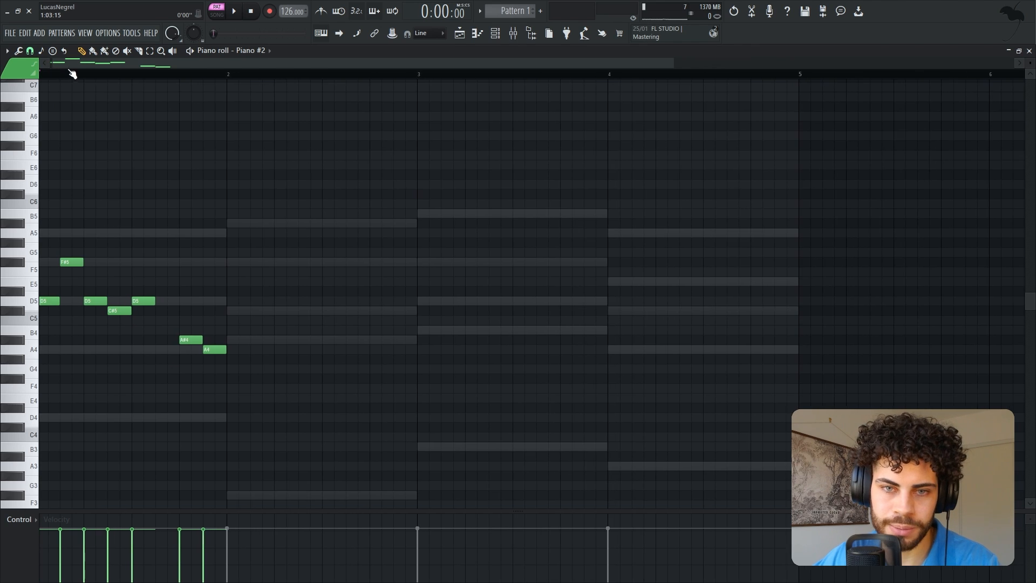
{"action": "key", "text": "space"}
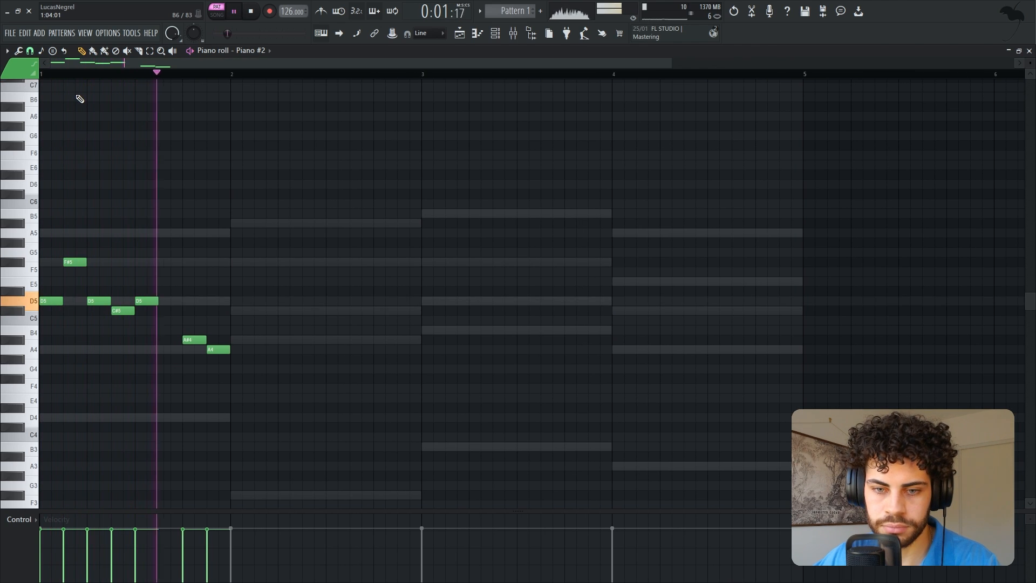
{"action": "key", "text": "space"}
{"action": "left_click", "coordinate": [260, 340]}
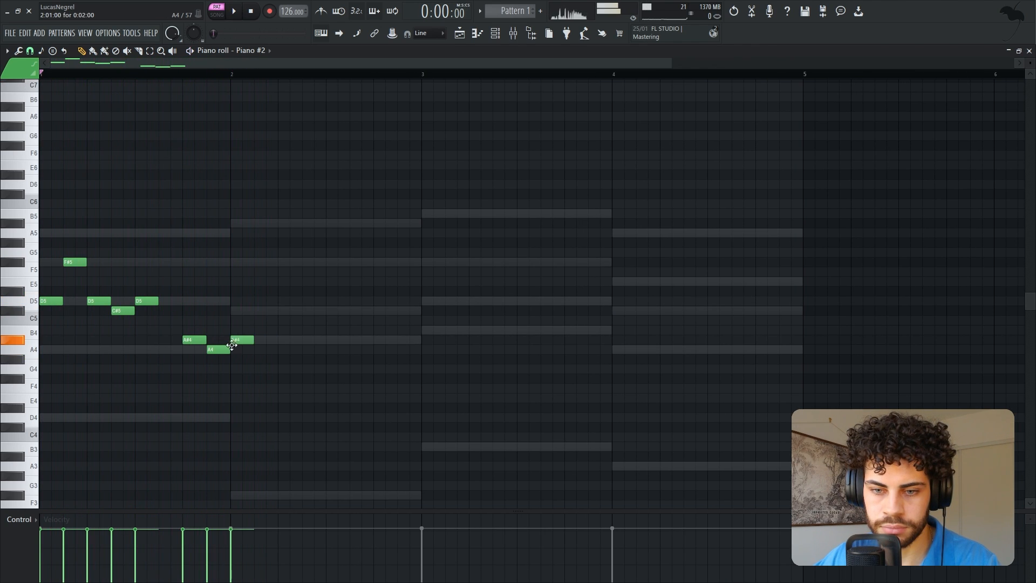
{"action": "key", "text": "space"}
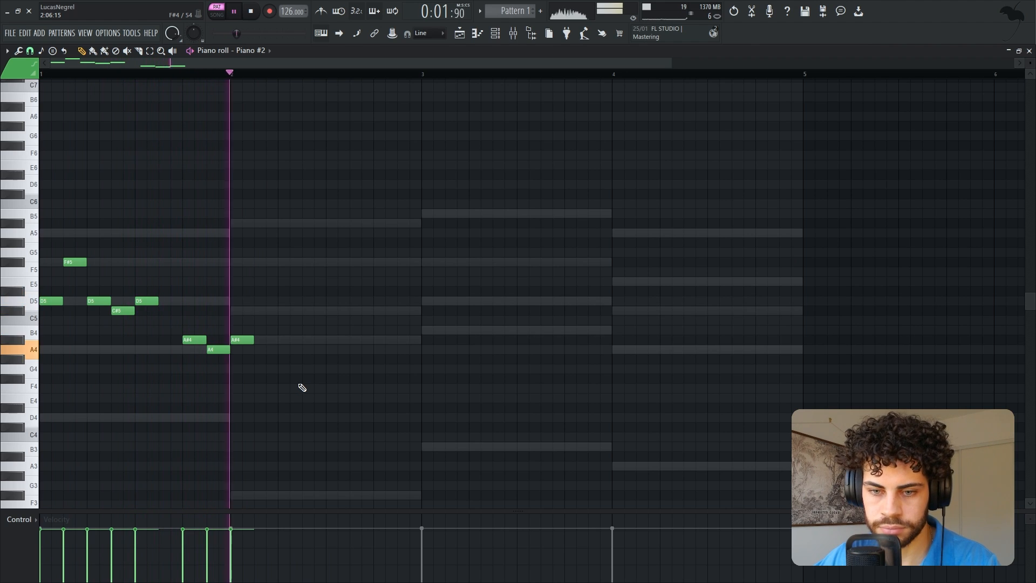
{"action": "key", "text": "space"}
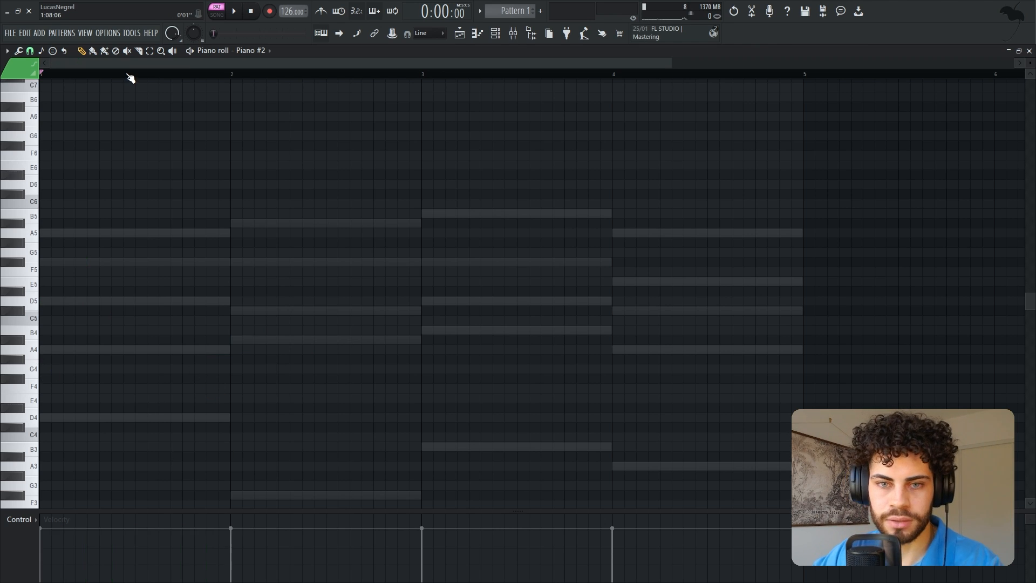
- Review the chord notes in the Piano channel's piano roll and return to the Piano #2 piano roll
{"action": "scroll", "coordinate": [131, 76], "scroll_direction": "down", "scroll_amount": 1}
{"action": "scroll", "coordinate": [150, 227], "scroll_direction": "down", "scroll_amount": 2}
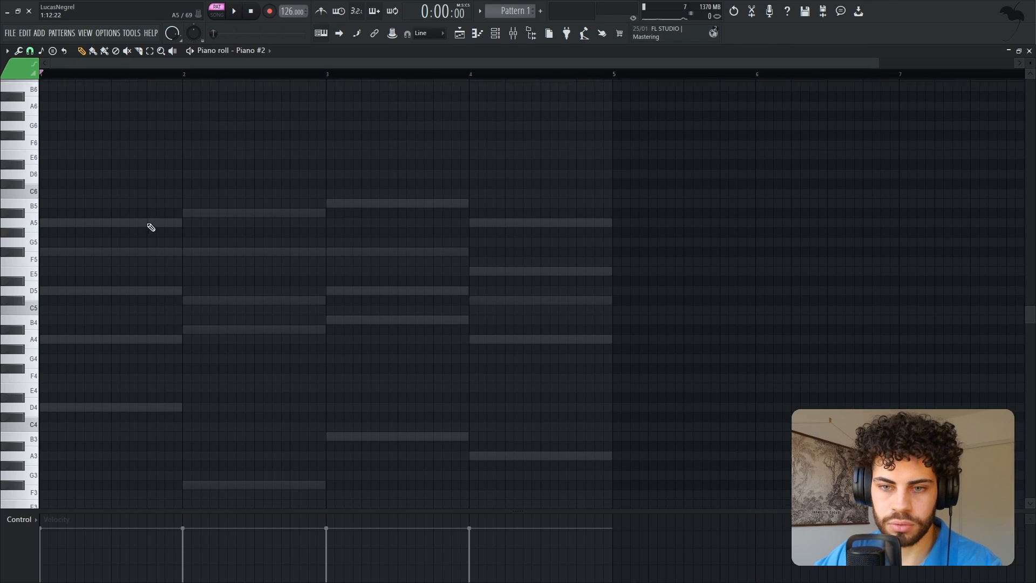
{"action": "scroll", "coordinate": [220, 252], "scroll_direction": "up", "scroll_amount": 1}
{"action": "scroll", "coordinate": [203, 290], "scroll_direction": "up", "scroll_amount": 1}
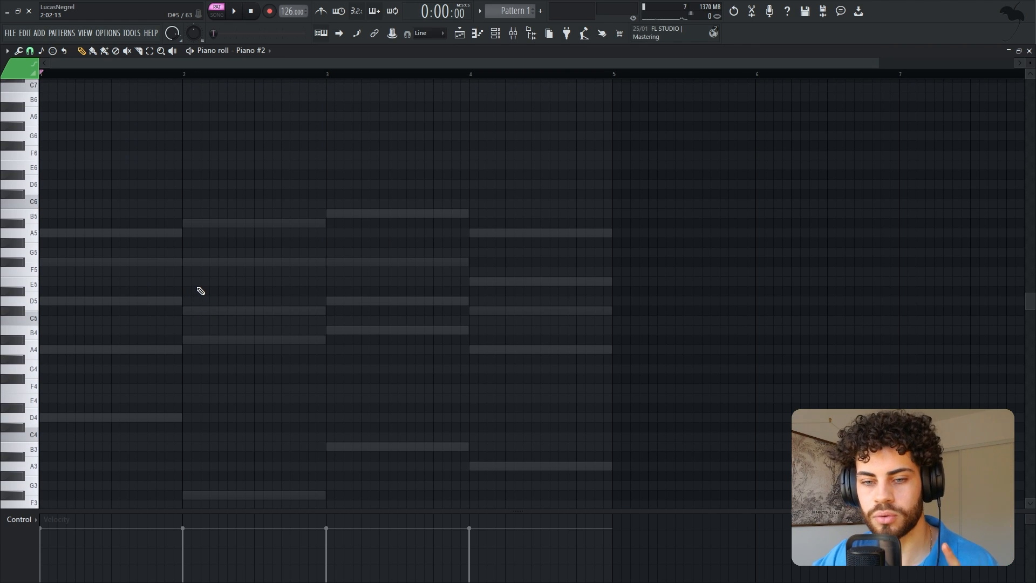
{"action": "scroll", "coordinate": [200, 291], "scroll_direction": "down", "scroll_amount": 2}
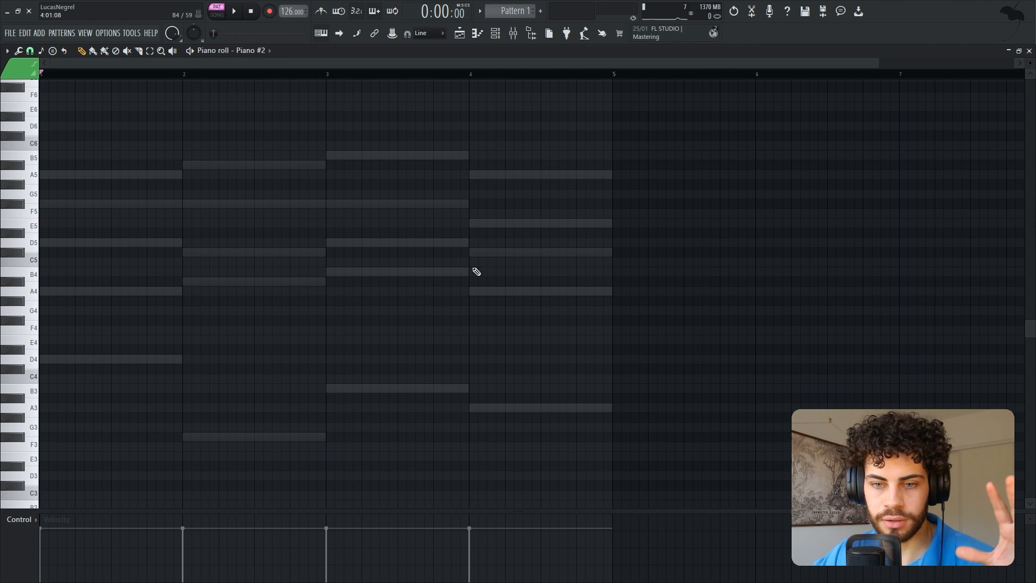
{"action": "left_click", "coordinate": [495, 33]}
{"action": "left_click", "coordinate": [483, 244]}
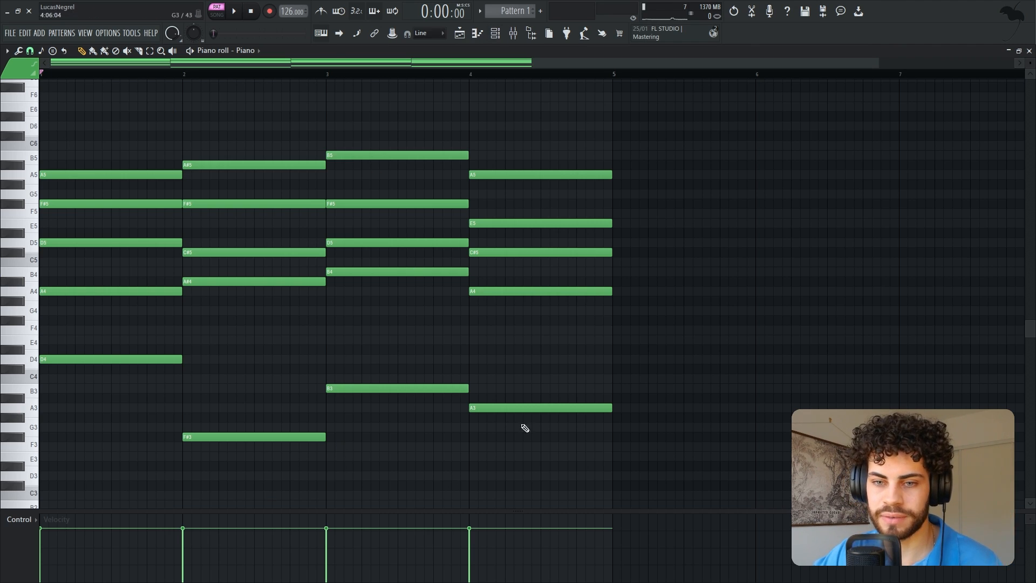
{"action": "left_click", "coordinate": [495, 34]}
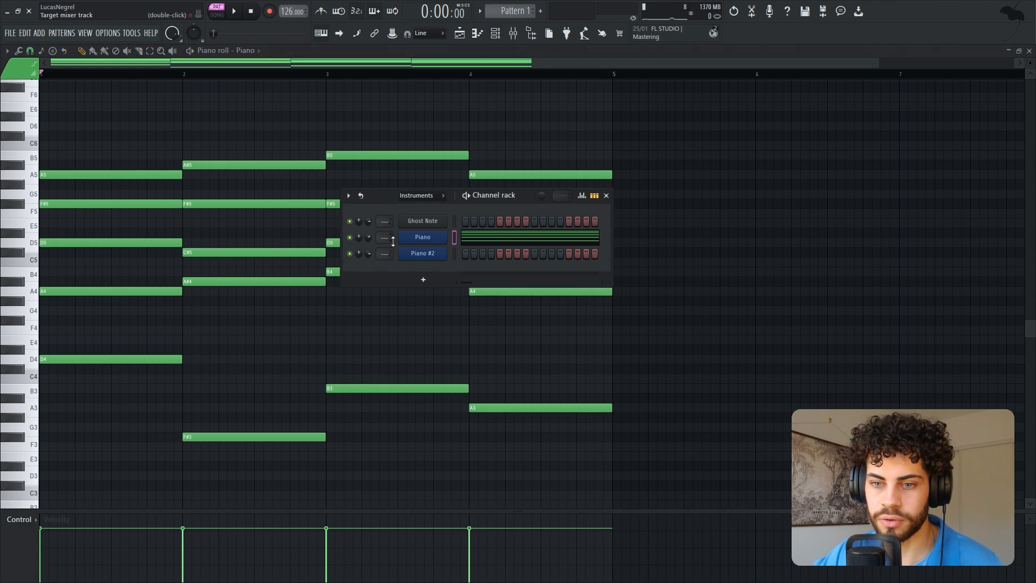
{"action": "left_click", "coordinate": [440, 257]}
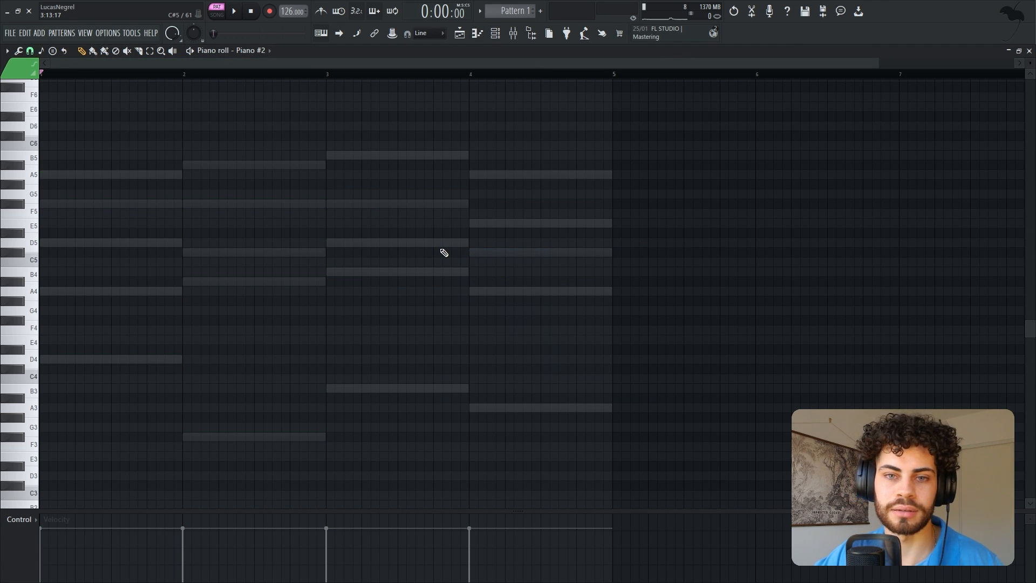
- Draw three two-step A5 notes in bar 1, starting on steps 1, 4 and 7, with playback running
{"action": "scroll", "coordinate": [80, 69], "scroll_direction": "up", "scroll_amount": 2}
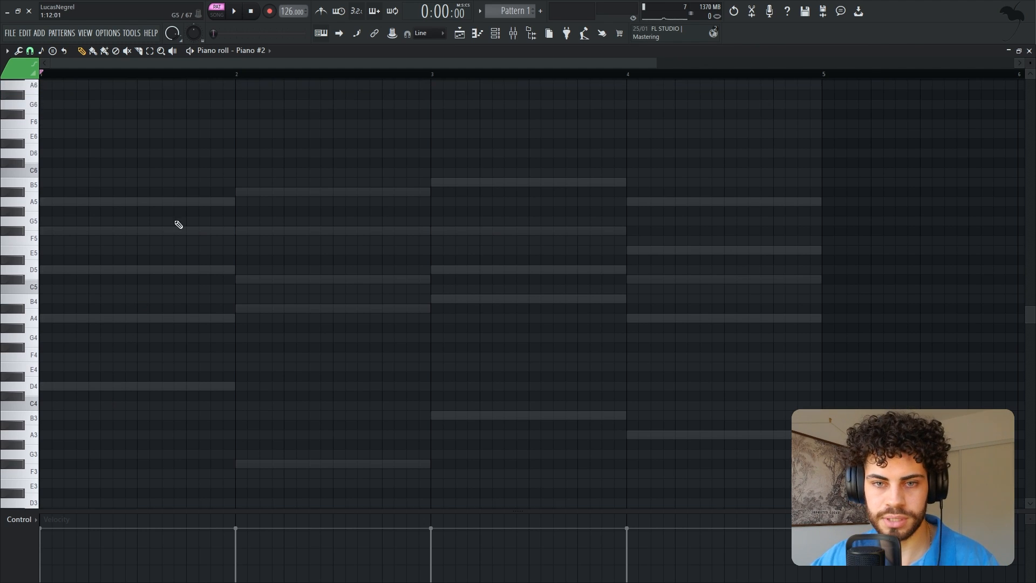
{"action": "scroll", "coordinate": [183, 102], "scroll_direction": "down", "scroll_amount": 2}
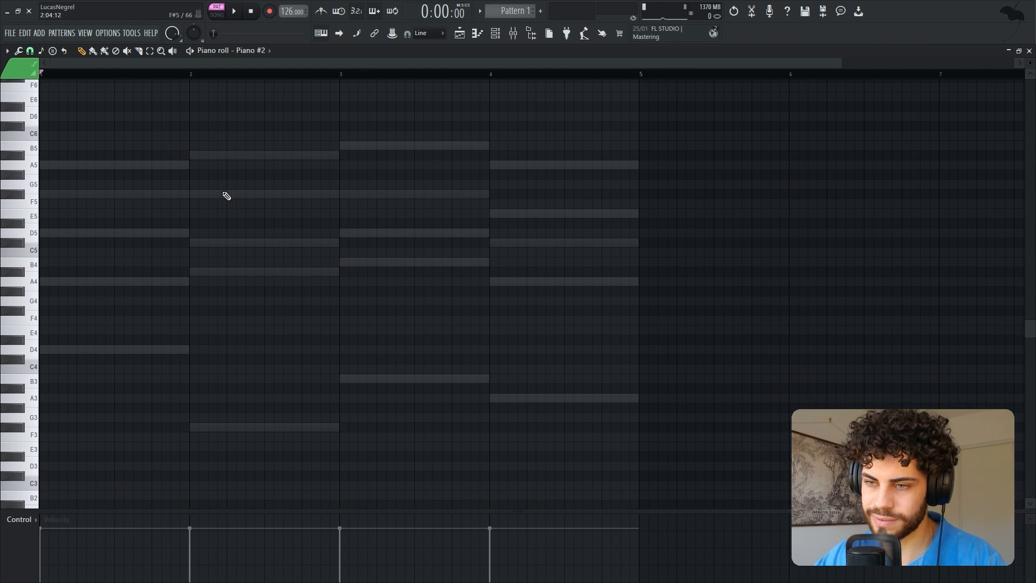
{"action": "scroll", "coordinate": [70, 78], "scroll_direction": "up", "scroll_amount": 1}
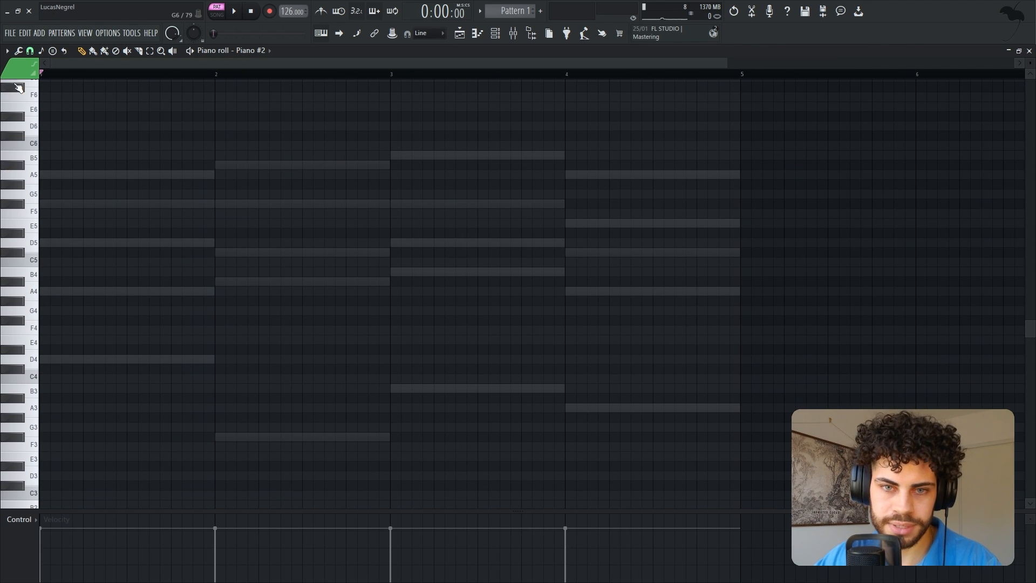
{"action": "left_click", "coordinate": [43, 176]}
{"action": "key", "text": "space"}
{"action": "left_click", "coordinate": [75, 175]}
{"action": "left_click", "coordinate": [107, 174]}
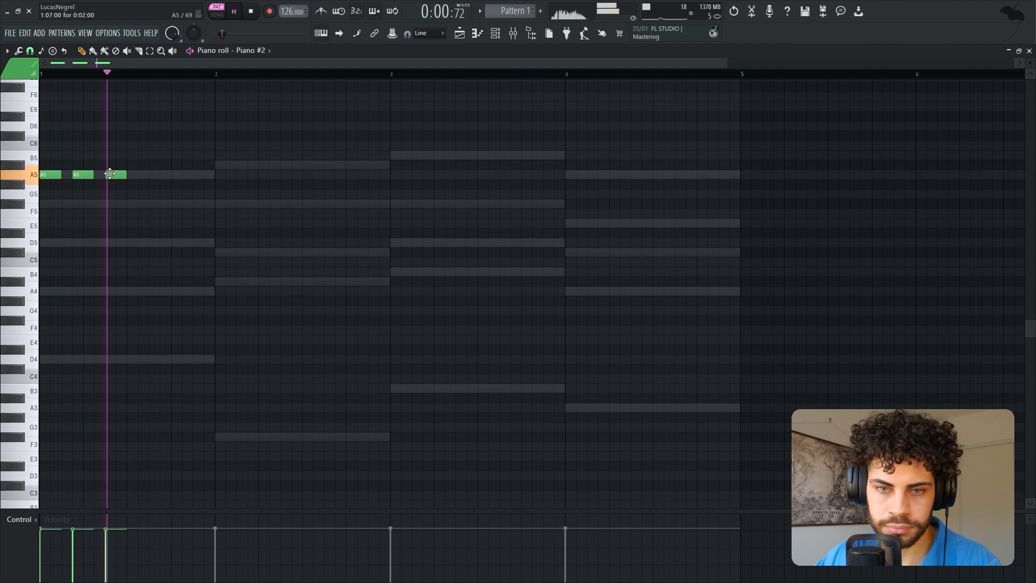
- Add two-step F#5 and D5 notes at the end of bar 1 and C#5, C#5 and D5 on steps 1, 4 and 7 of bar 2
{"action": "left_click", "coordinate": [181, 204]}
{"action": "left_click", "coordinate": [197, 243]}
{"action": "left_click", "coordinate": [225, 252]}
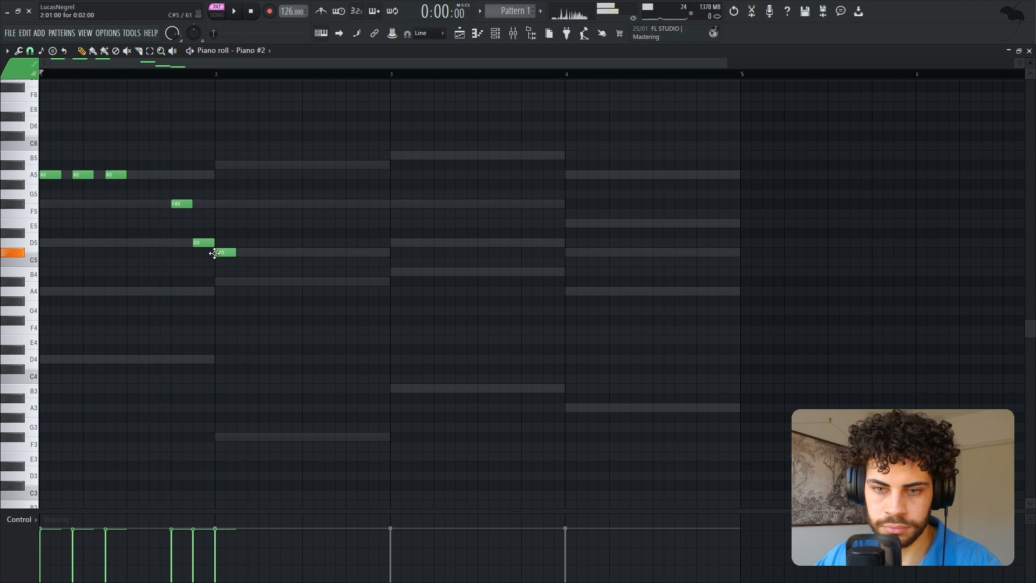
{"action": "left_click", "coordinate": [252, 252]}
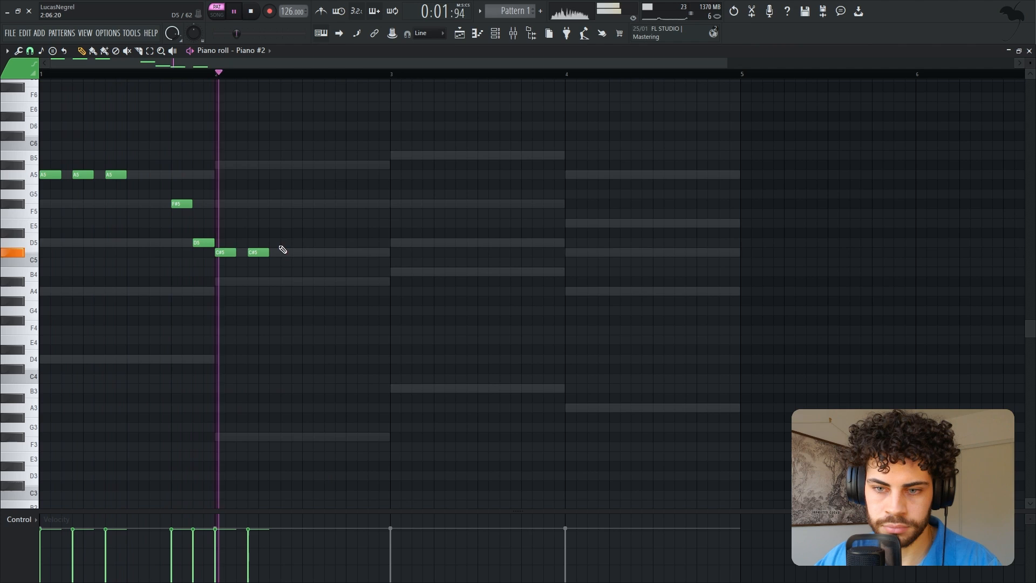
{"action": "left_click", "coordinate": [285, 243]}
- Draw three two-step D5 notes in bar 3, starting on steps 1, 4 and 7, and play the melody from the beginning
{"action": "left_click", "coordinate": [399, 242]}
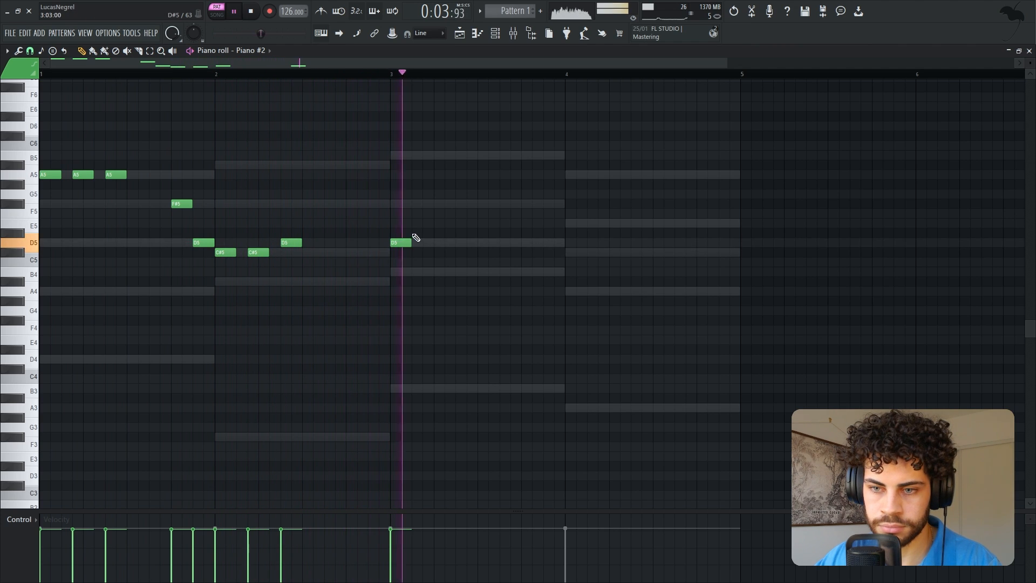
{"action": "key", "text": "space"}
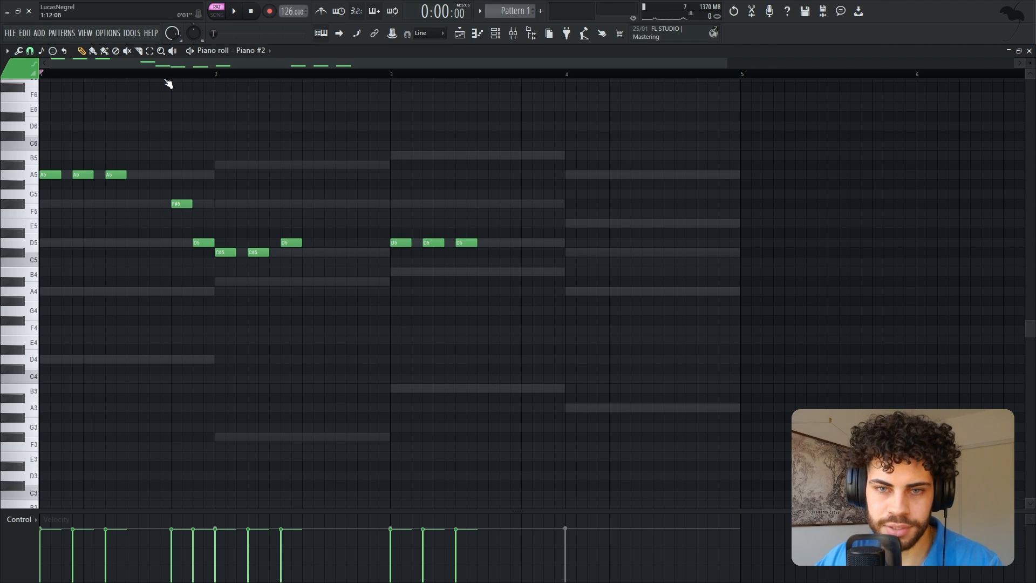
{"action": "key", "text": "space"}
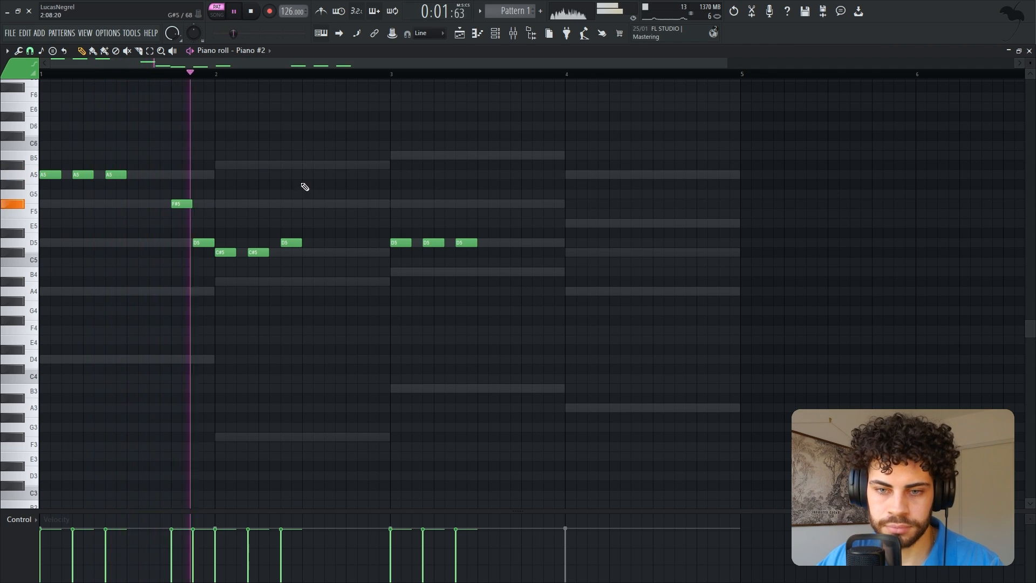
- Add a two-step D5 on step 14 of bar 2, and E5 and F#5 on steps 11 and 15 of bar 3
{"action": "left_click", "coordinate": [362, 243]}
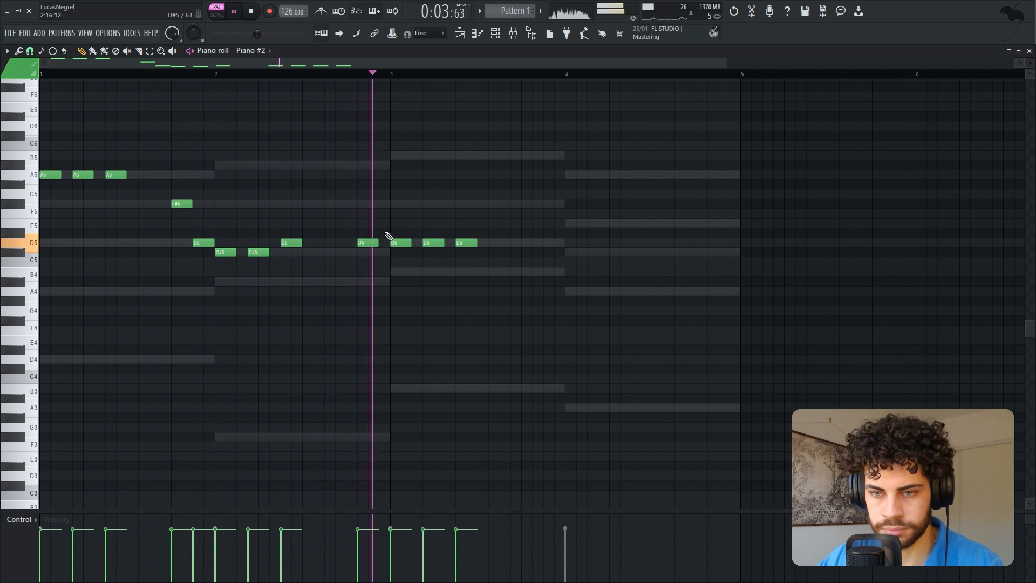
{"action": "left_click", "coordinate": [507, 223]}
{"action": "left_click", "coordinate": [549, 204]}
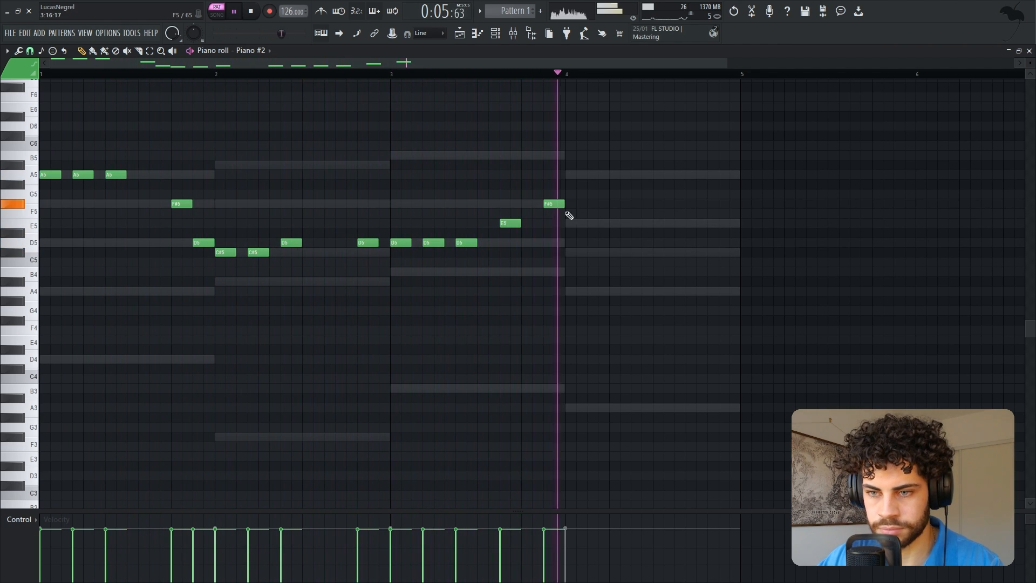
- Fill bar 4 with two-step notes E5, E5, C#5, C#5 and B4 on steps 1, 4, 7, 12 and 15, checking by playback
{"action": "key", "text": "space"}
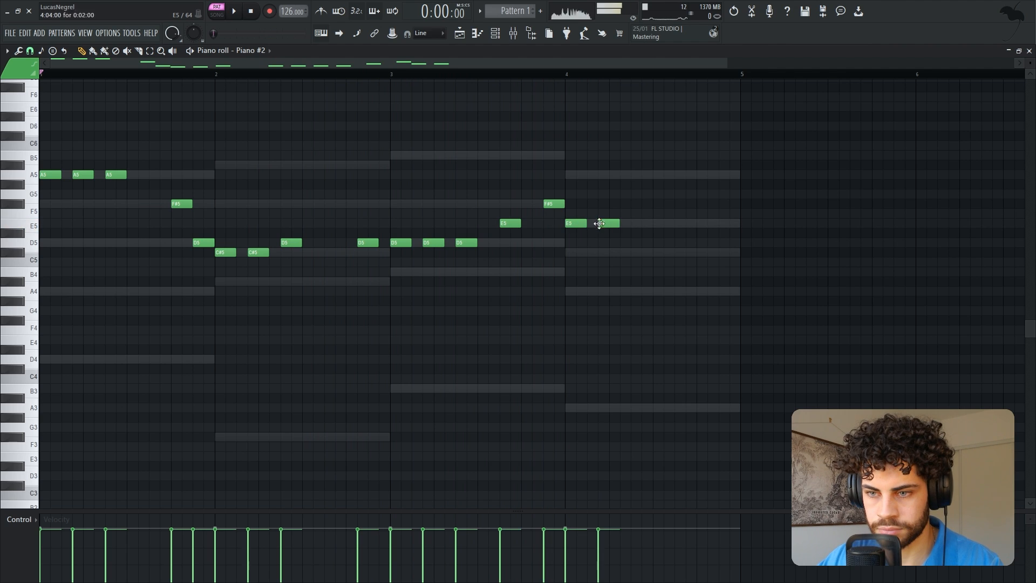
{"action": "key", "text": "space"}
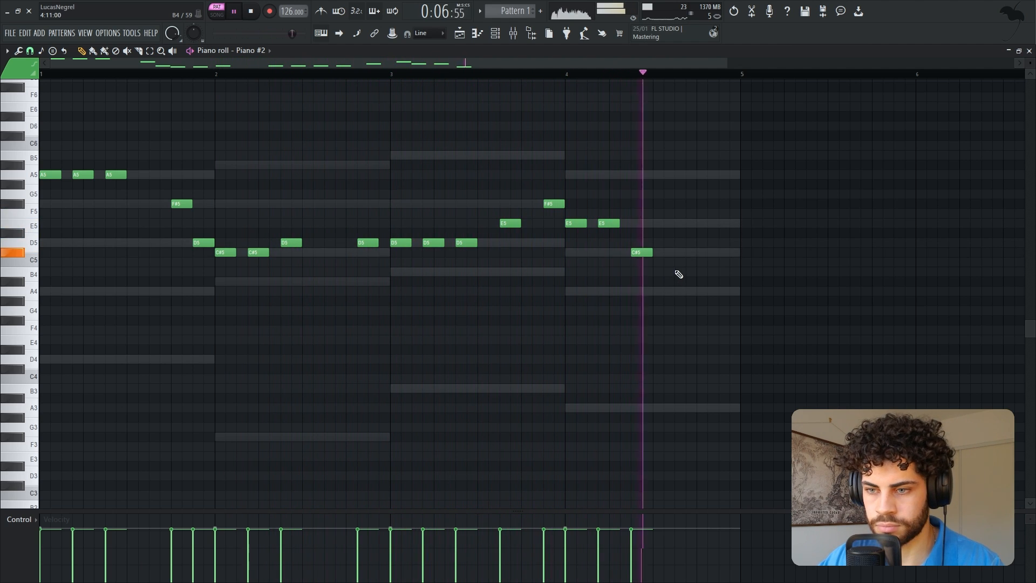
{"action": "left_click", "coordinate": [691, 251]}
{"action": "left_click", "coordinate": [720, 272]}
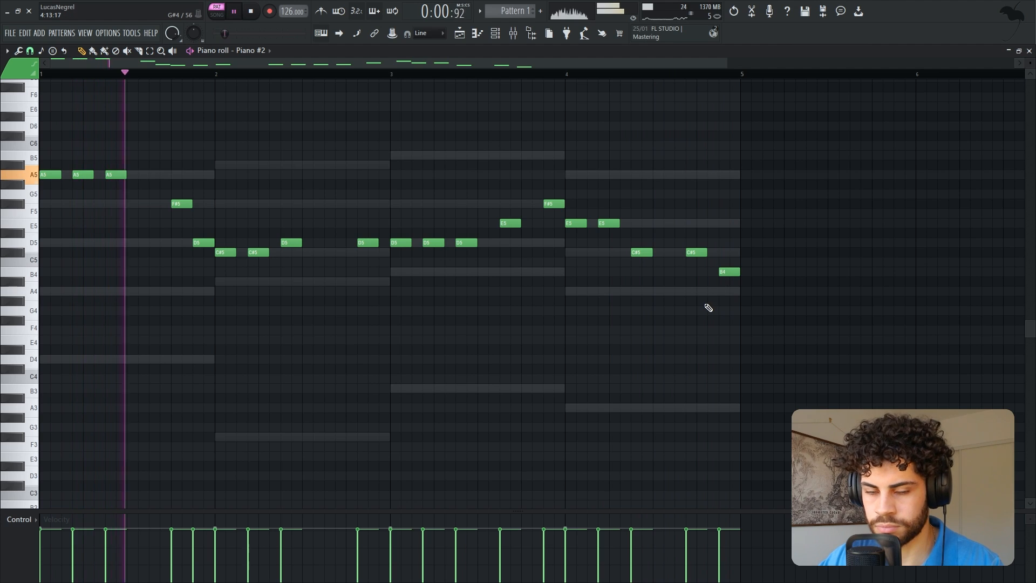
{"action": "key", "text": "space"}
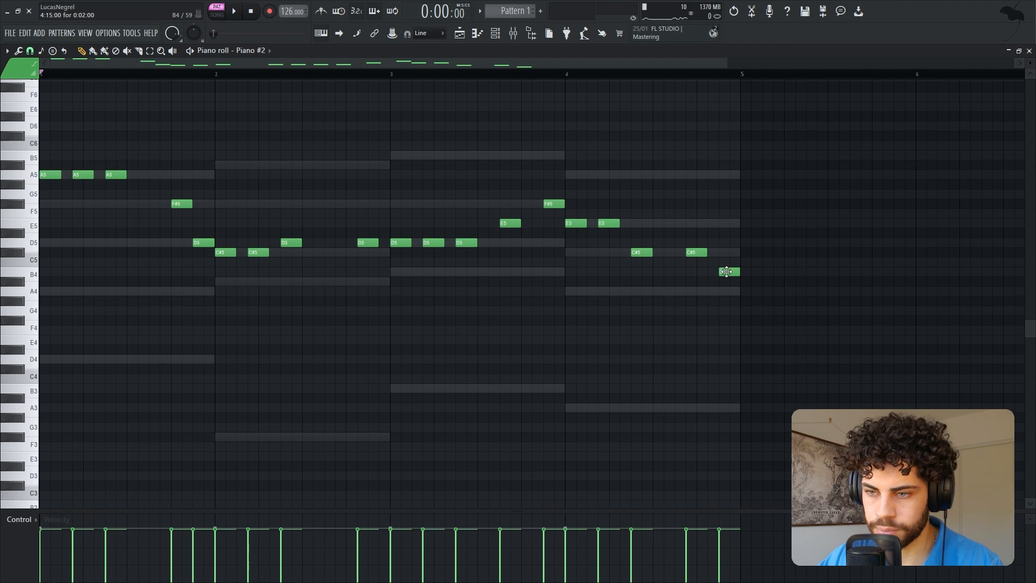
- Replace the final B4 note of bar 4 with E5 and play from the start of bar 4
{"action": "right_click", "coordinate": [721, 273]}
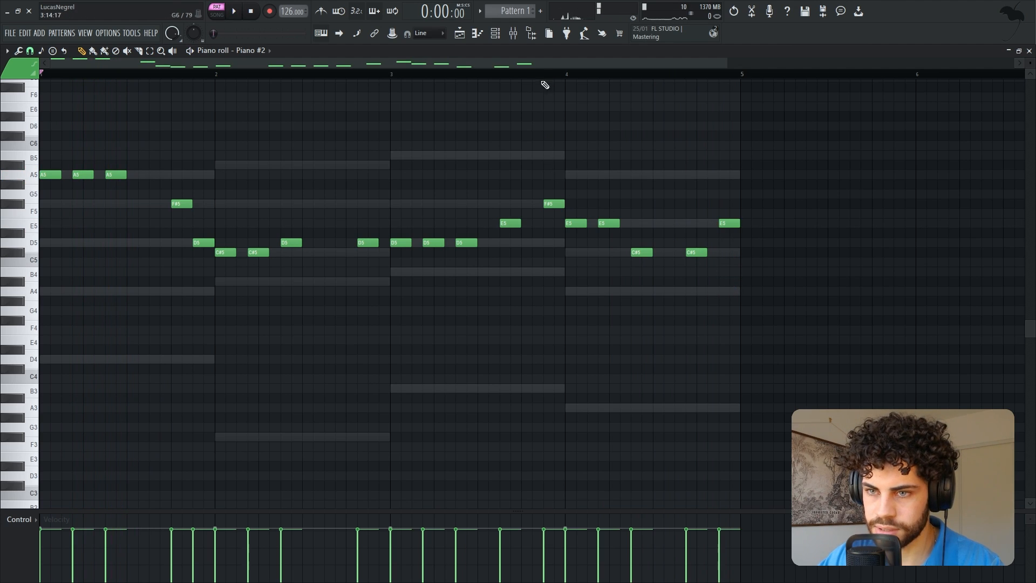
{"action": "left_click", "coordinate": [554, 75]}
{"action": "key", "text": "space"}
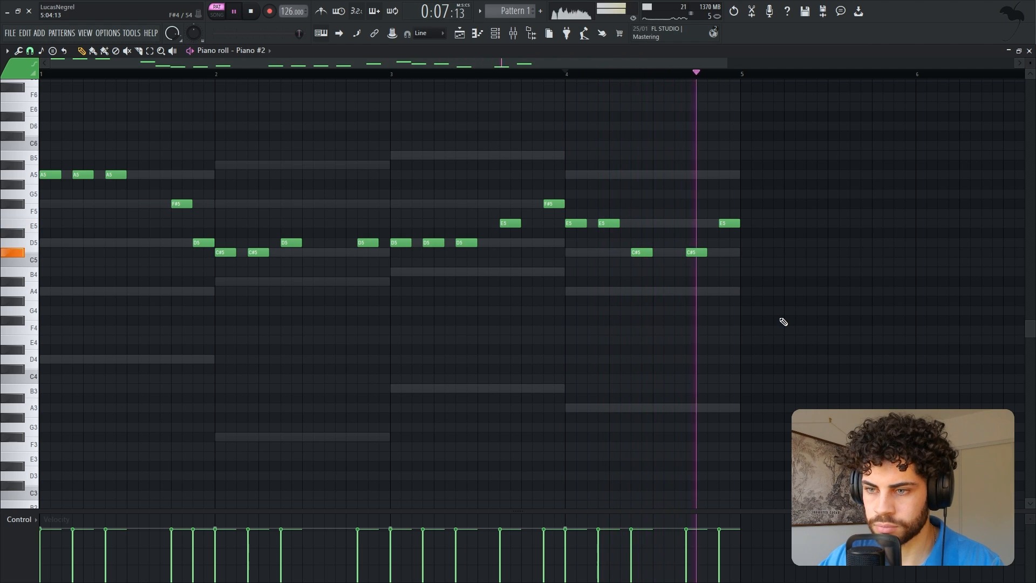
- Rework the end of bar 4 into two-step C#5, E5 and F#5 notes on steps 11, 13 and 15, and play the melody
{"action": "key", "text": "space"}
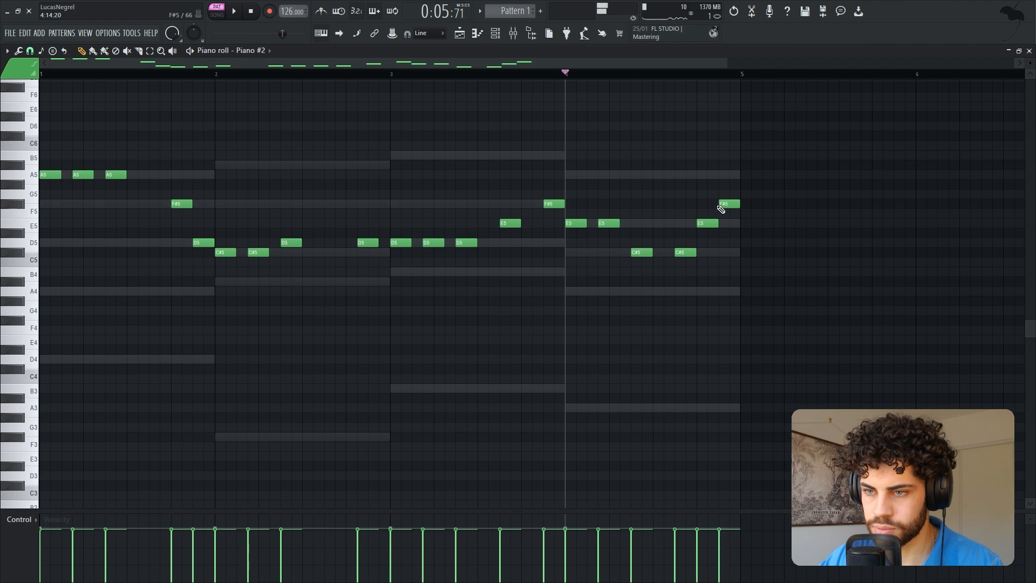
{"action": "key", "text": "space"}
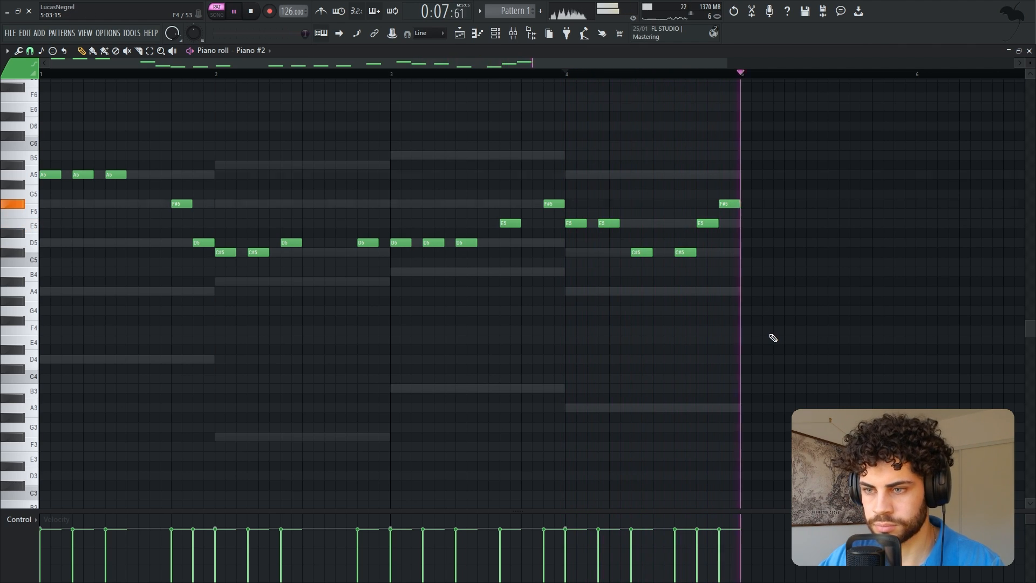
{"action": "scroll", "coordinate": [772, 336], "scroll_direction": "up", "scroll_amount": 3}
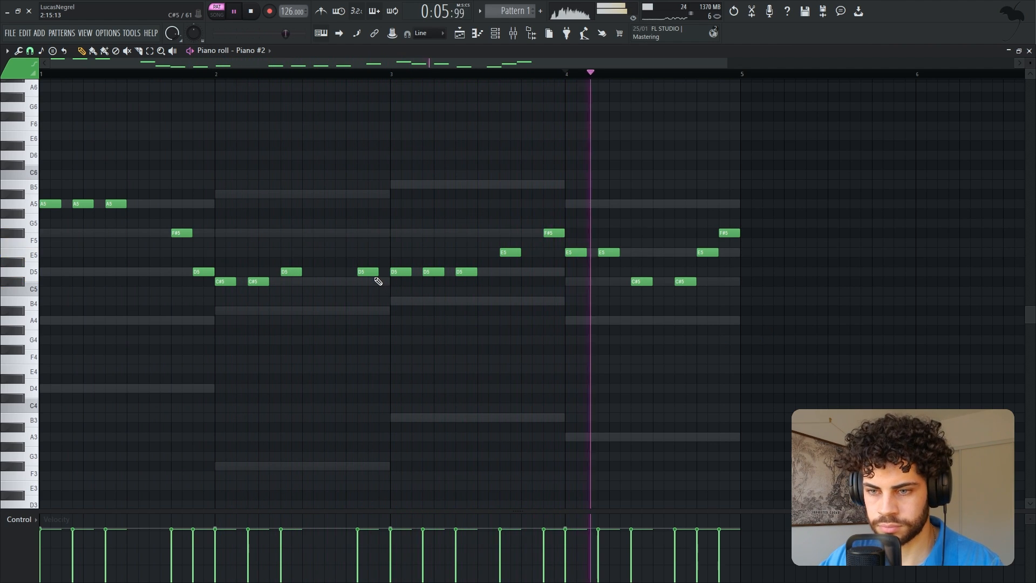
{"action": "key", "text": "space"}
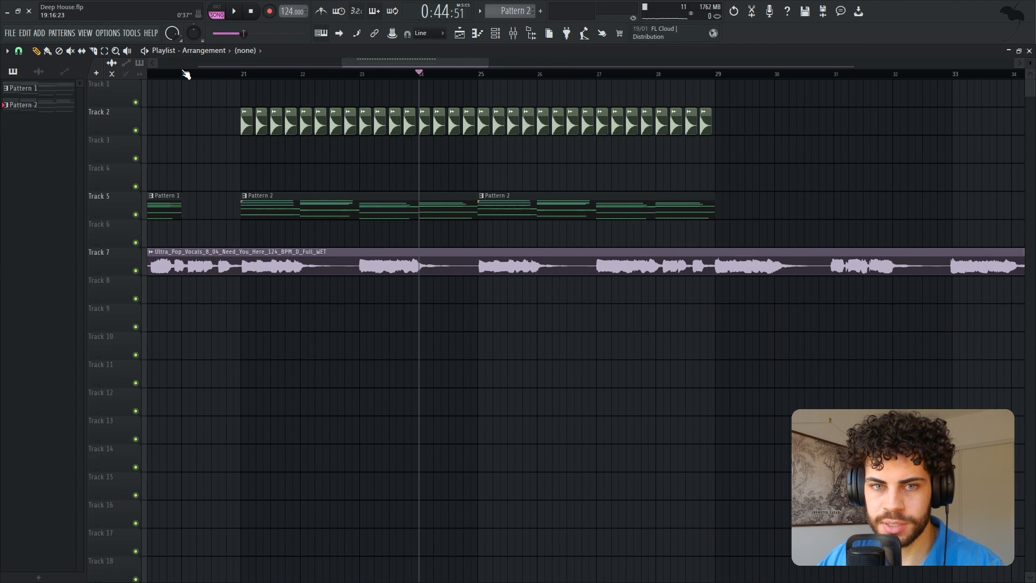
- Play the arrangement from bar 20 to hear how both Pattern 2 clips sit with the kick and vocals
{"action": "left_click", "coordinate": [178, 72]}
{"action": "scroll", "coordinate": [186, 71], "scroll_direction": "up", "scroll_amount": 4}
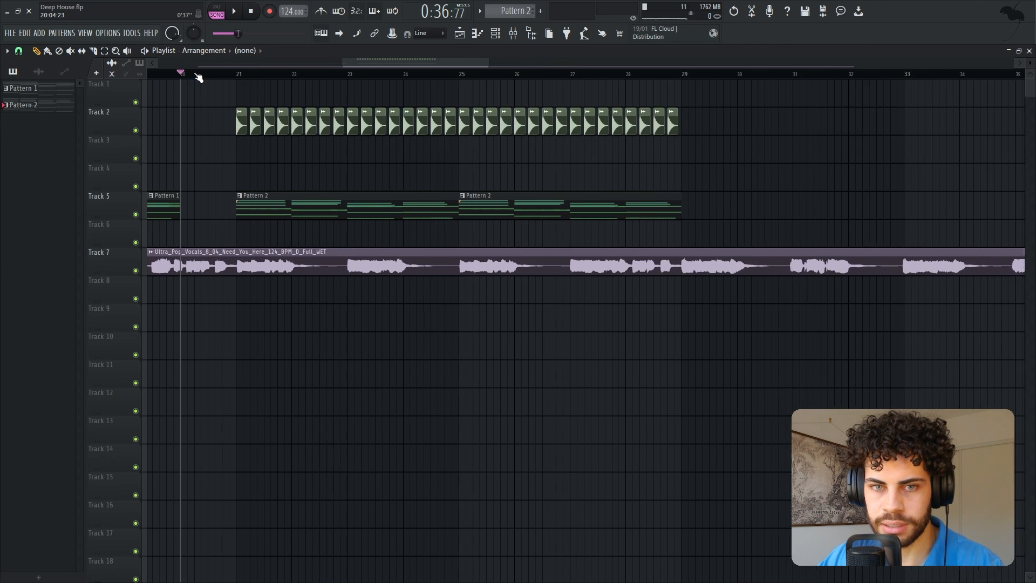
{"action": "mouse_move", "coordinate": [388, 60]}
{"action": "left_mouse_down"}
{"action": "mouse_move", "coordinate": [353, 74]}
{"action": "mouse_move", "coordinate": [385, 70]}
{"action": "left_mouse_up"}
{"action": "key", "text": "space"}
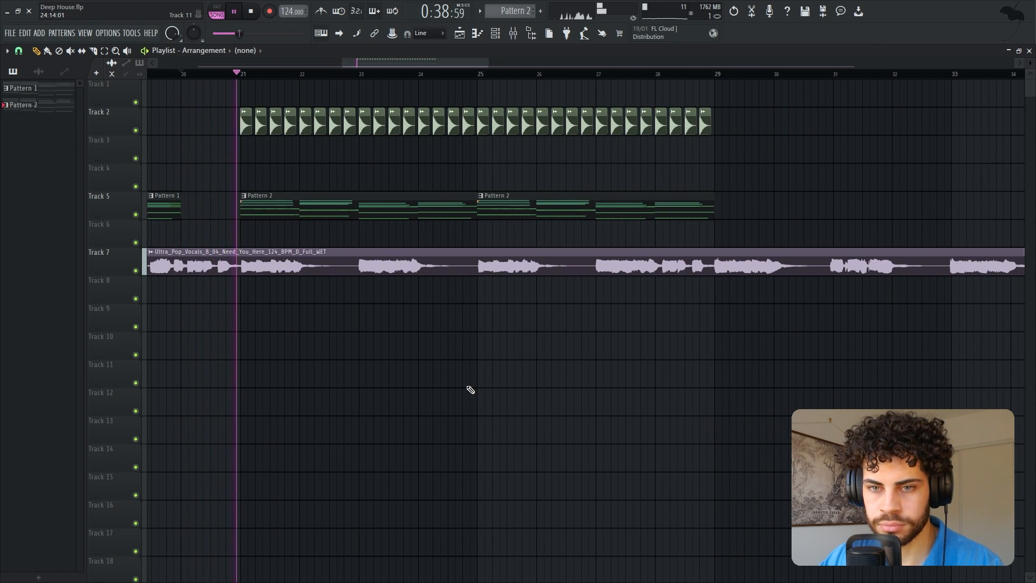
{"action": "left_click_drag", "start_coordinate": [425, 63], "coordinate": [434, 63]}
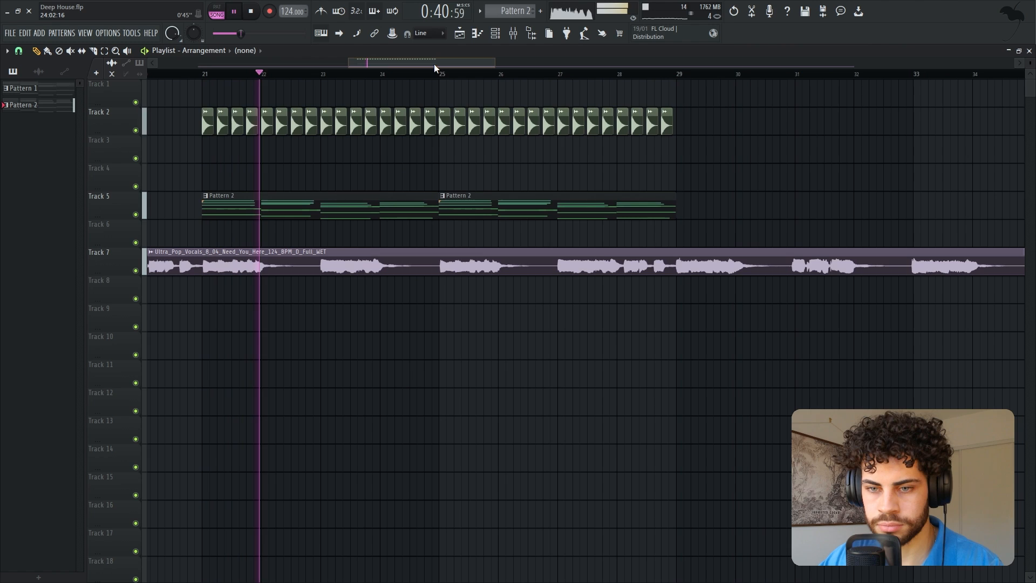
{"action": "scroll", "coordinate": [205, 74], "scroll_direction": "up", "scroll_amount": 2}
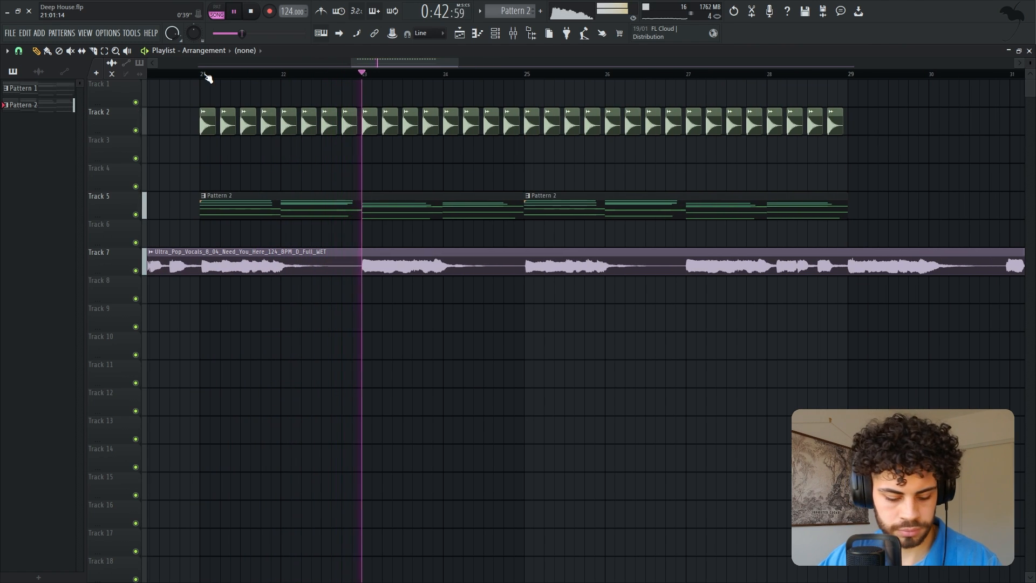
{"action": "left_click_drag", "start_coordinate": [365, 64], "coordinate": [361, 76]}
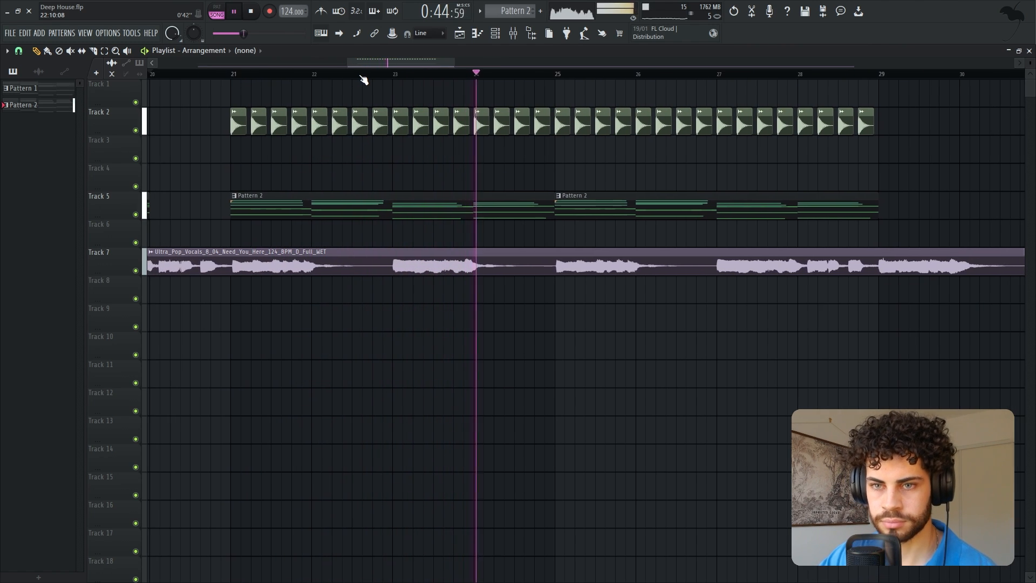
{"action": "scroll", "coordinate": [361, 75], "scroll_direction": "down", "scroll_amount": 2}
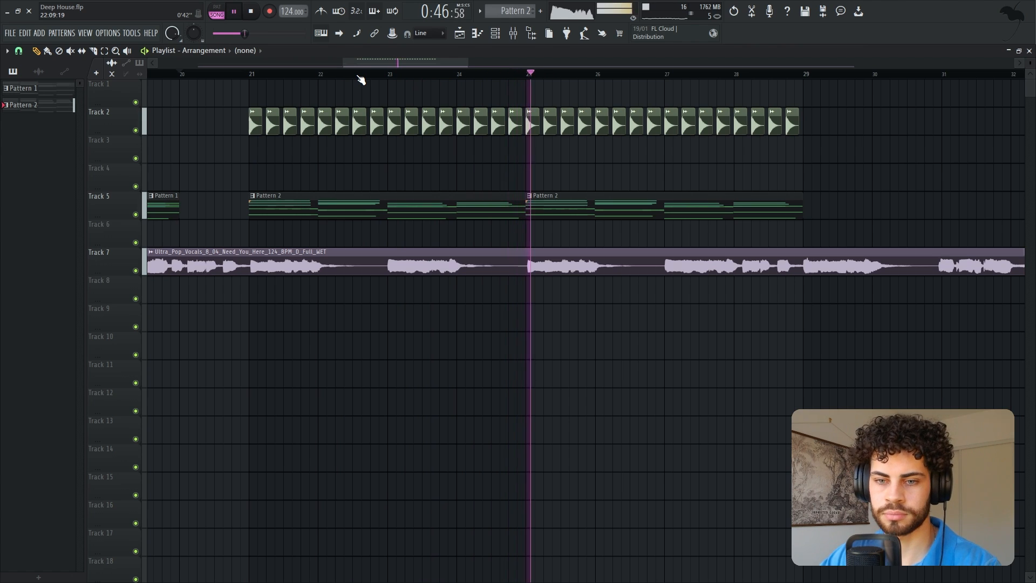
{"action": "left_click_drag", "start_coordinate": [360, 59], "coordinate": [366, 60]}
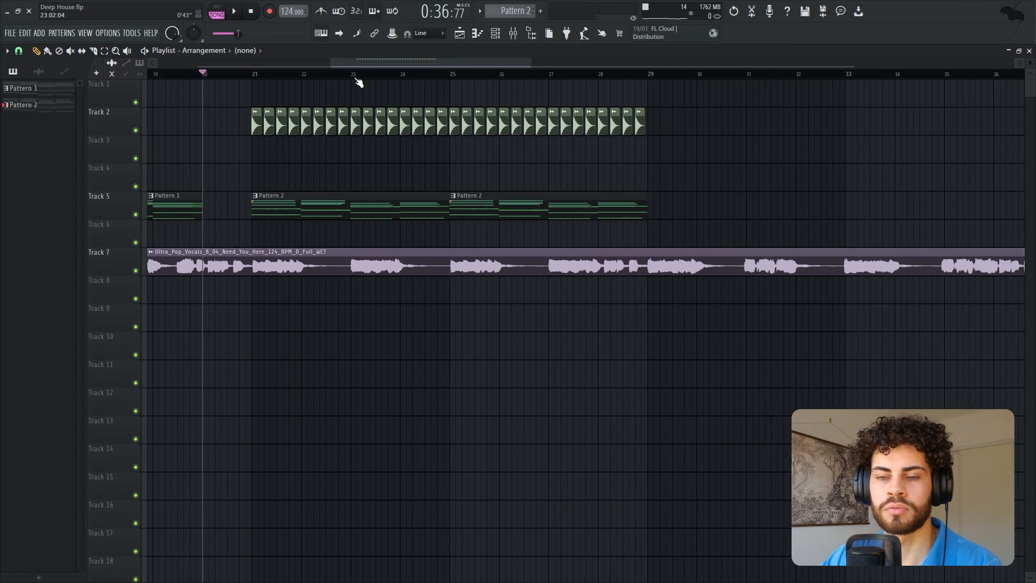
- Set the song position to bar 21 and open the first Pattern 2 clip's Ghost Note chords in the piano roll
{"action": "scroll", "coordinate": [365, 79], "scroll_direction": "up", "scroll_amount": 2}
{"action": "left_click", "coordinate": [232, 73]}
{"action": "scroll", "coordinate": [233, 74], "scroll_direction": "up", "scroll_amount": 2}
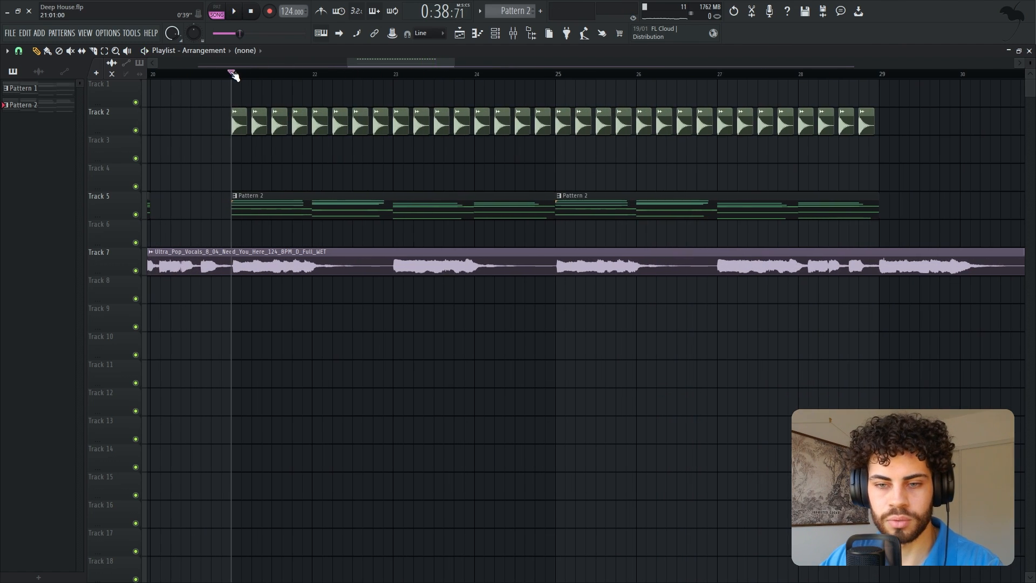
{"action": "double_click", "coordinate": [243, 196]}
{"action": "scroll", "coordinate": [289, 225], "scroll_direction": "down", "scroll_amount": 2}
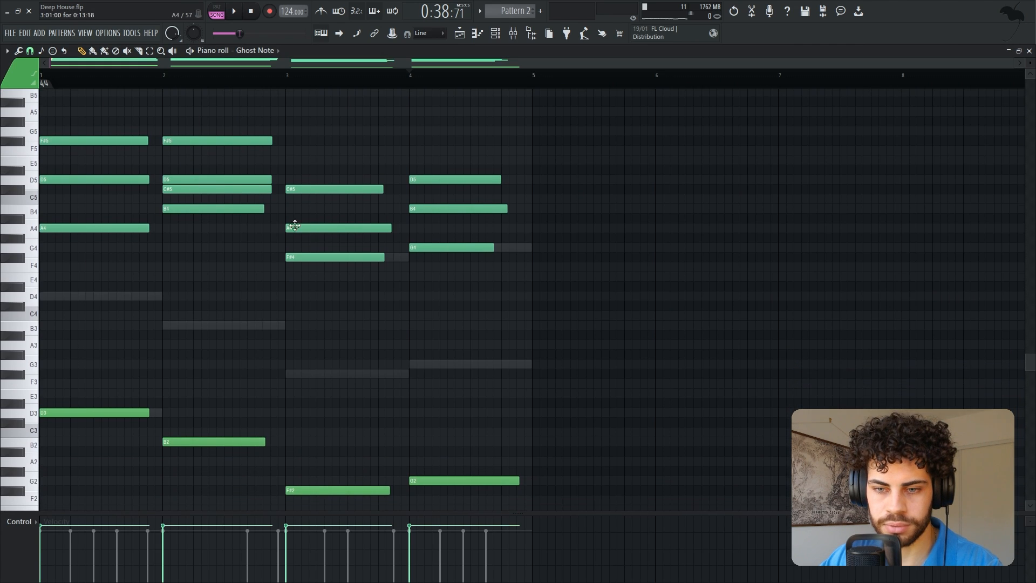
{"action": "left_click_drag", "start_coordinate": [1031, 64], "coordinate": [1030, 62]}
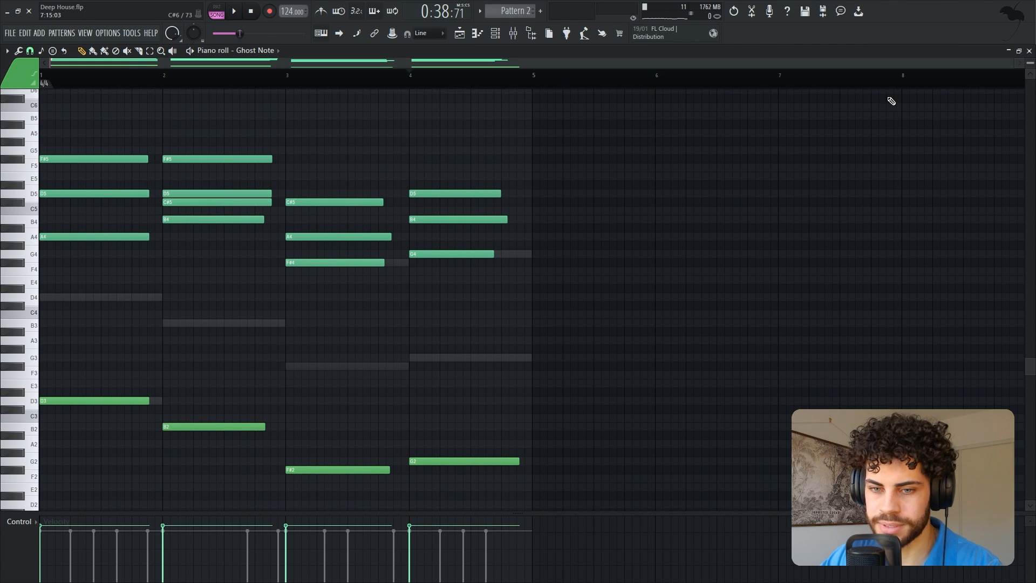
- Isolate the Piano #2, Piano #3 and Piano #4 channels and play Pattern 2 while viewing Piano #2's notes
{"action": "key", "text": "F6"}
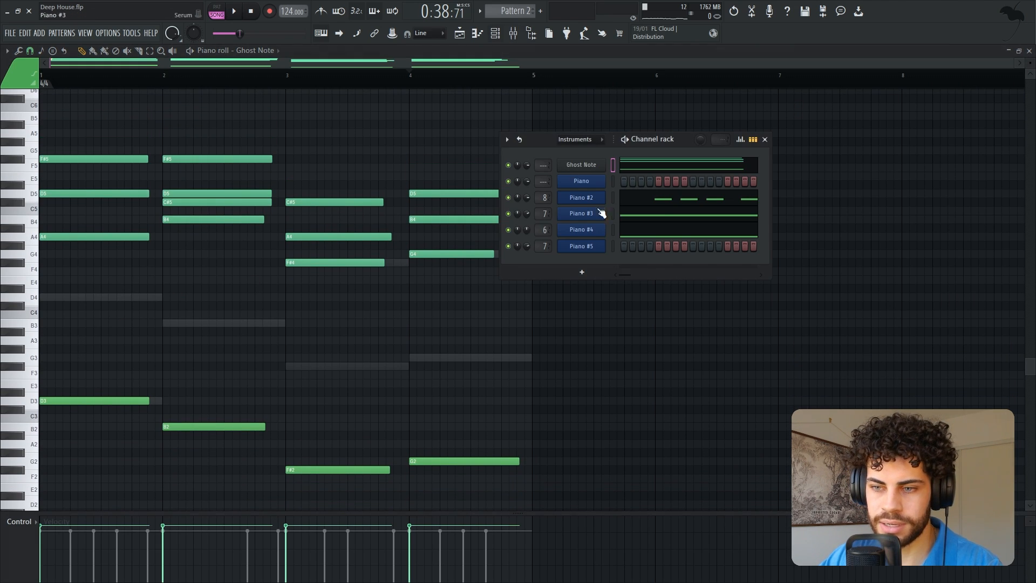
{"action": "right_click", "coordinate": [509, 229]}
{"action": "left_click", "coordinate": [513, 233]}
{"action": "key", "text": "space"}
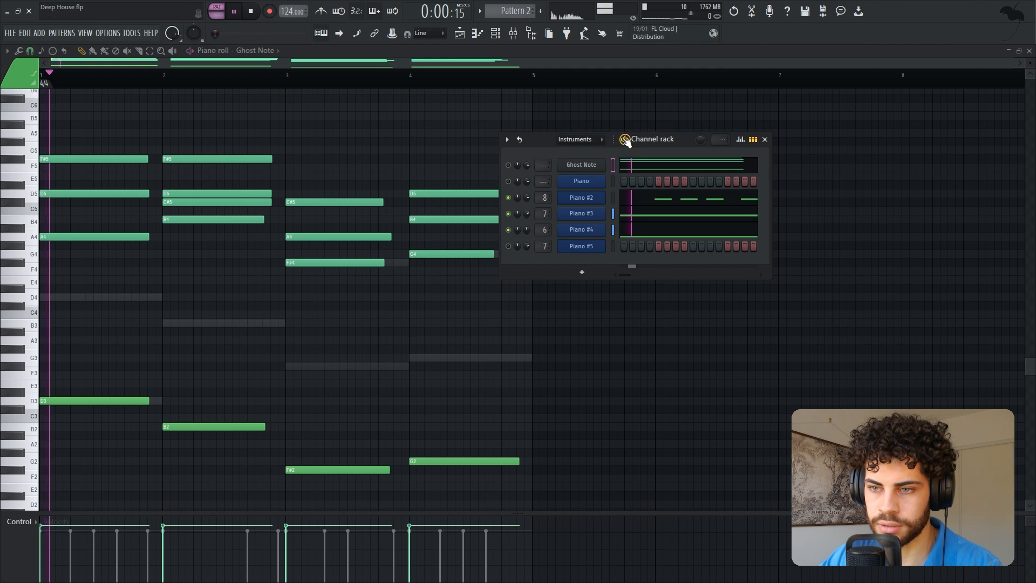
{"action": "left_click", "coordinate": [667, 202]}
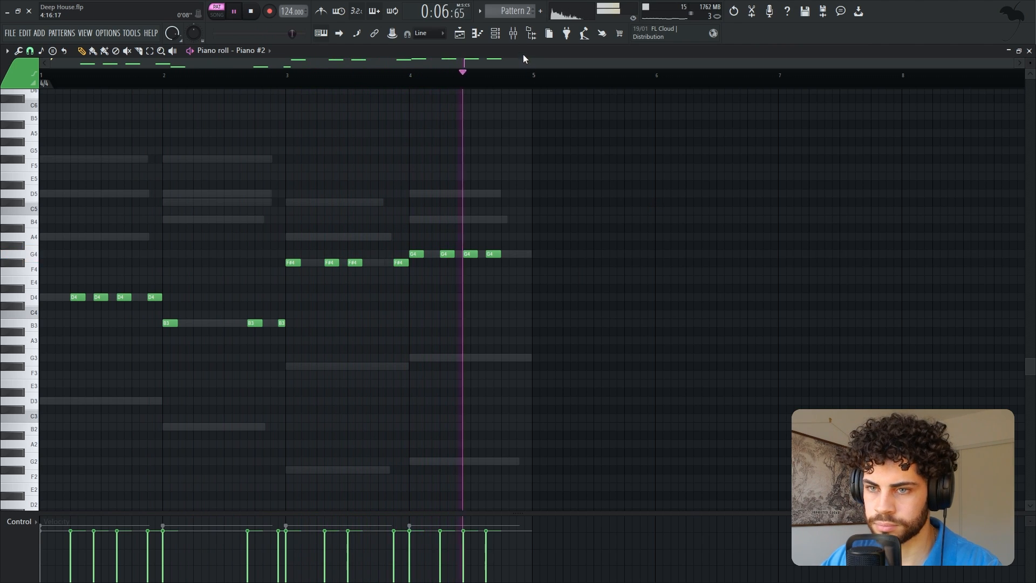
{"action": "key", "text": "space"}
- Unmute all channels and open the Piano #5 channel in the piano roll
{"action": "left_click", "coordinate": [496, 34]}
{"action": "right_click", "coordinate": [514, 215]}
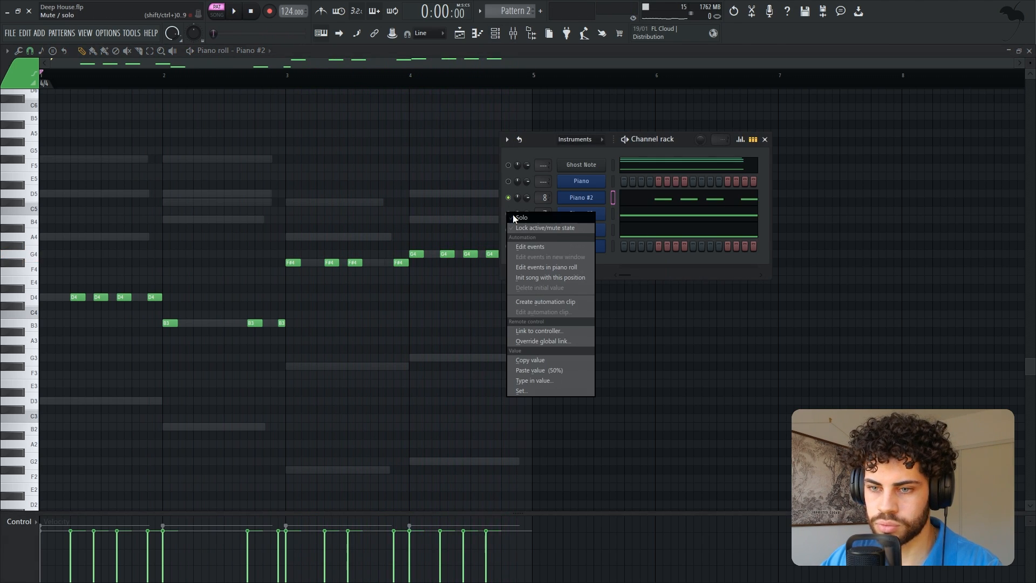
{"action": "left_click", "coordinate": [539, 137]}
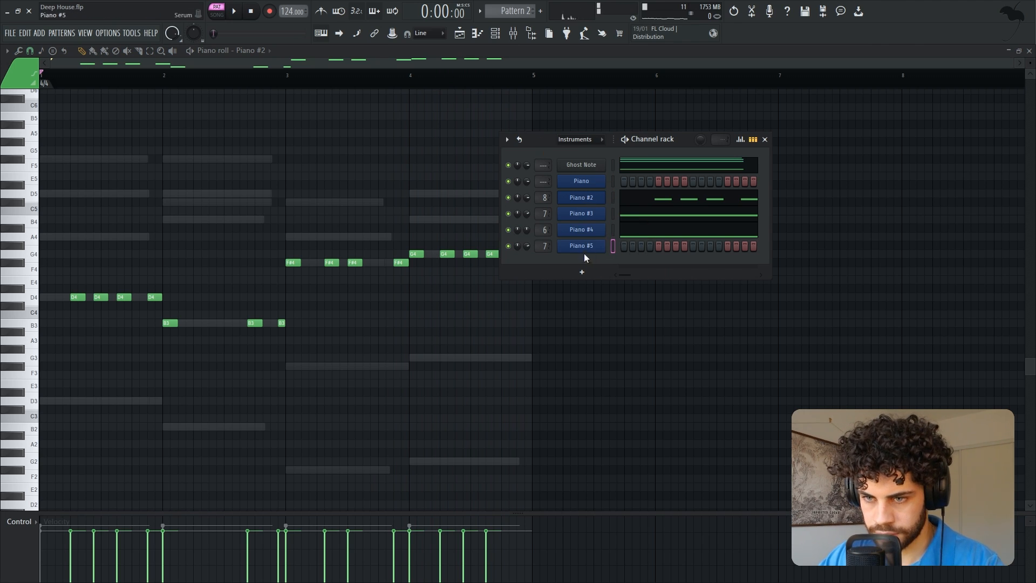
{"action": "right_click", "coordinate": [610, 245]}
{"action": "left_click", "coordinate": [627, 245]}
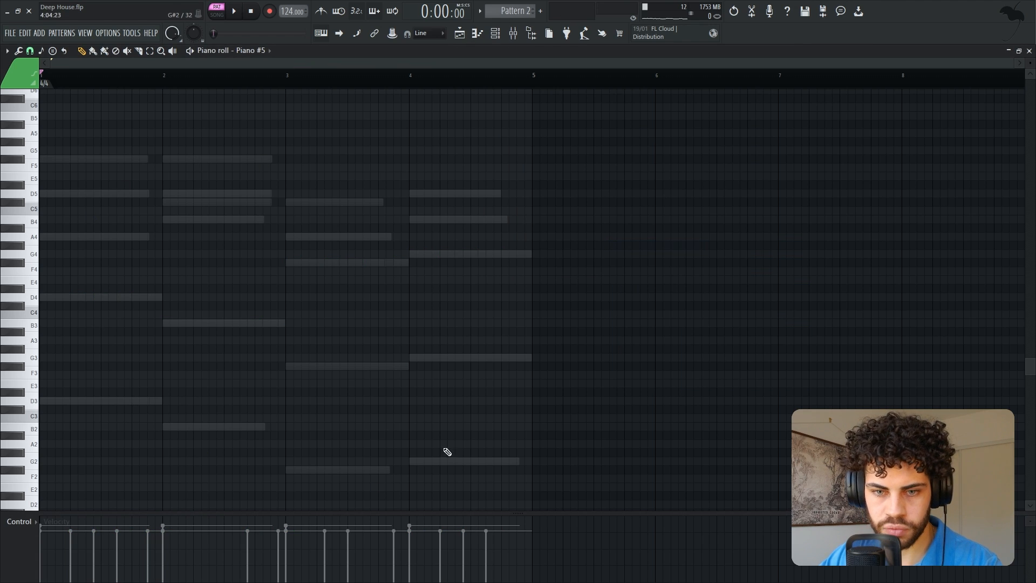
- Copy Pattern 2's Ghost Note chords into the Piano channel of Pattern 3 and show them in the piano roll
{"action": "left_click", "coordinate": [496, 34]}
{"action": "left_click", "coordinate": [650, 161]}
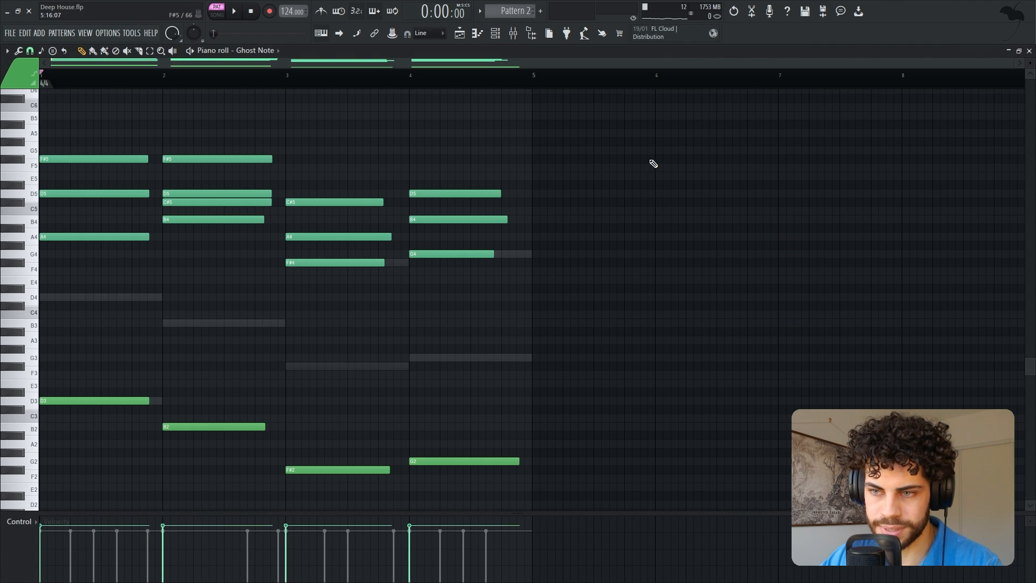
{"action": "left_click", "coordinate": [495, 33]}
{"action": "scroll", "coordinate": [507, 13], "scroll_direction": "up", "scroll_amount": 1}
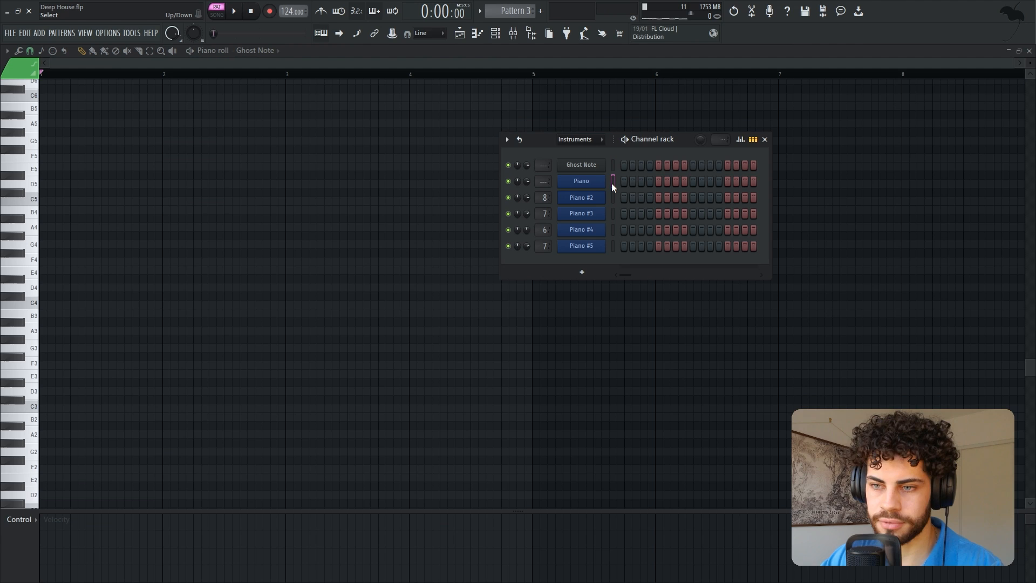
{"action": "key", "text": "ctrl+v"}
{"action": "left_click", "coordinate": [649, 184]}
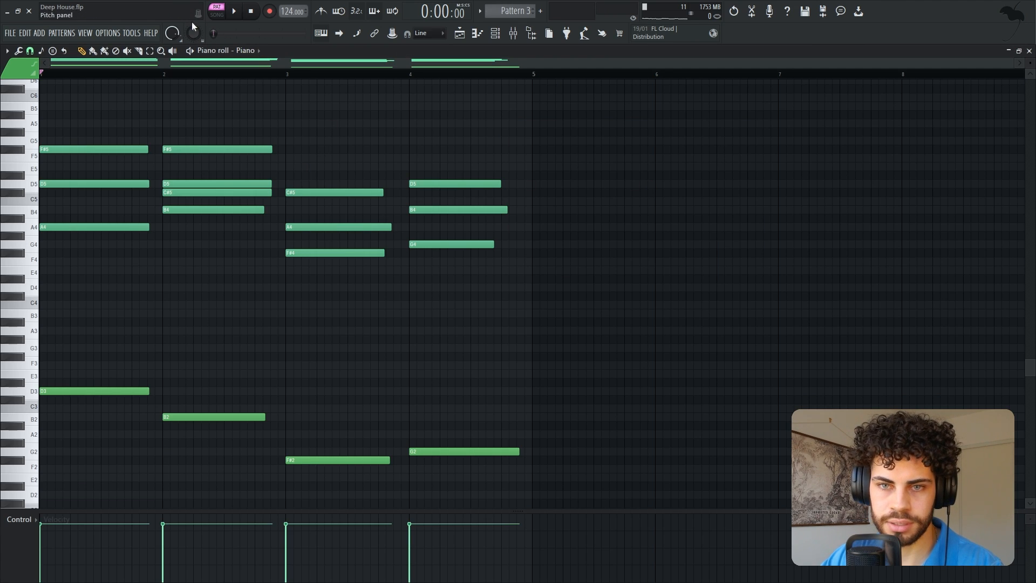
- Play the Piano chords in Pattern 3, then close the piano roll and channel rack to return to the playlist
{"action": "key", "text": "space"}
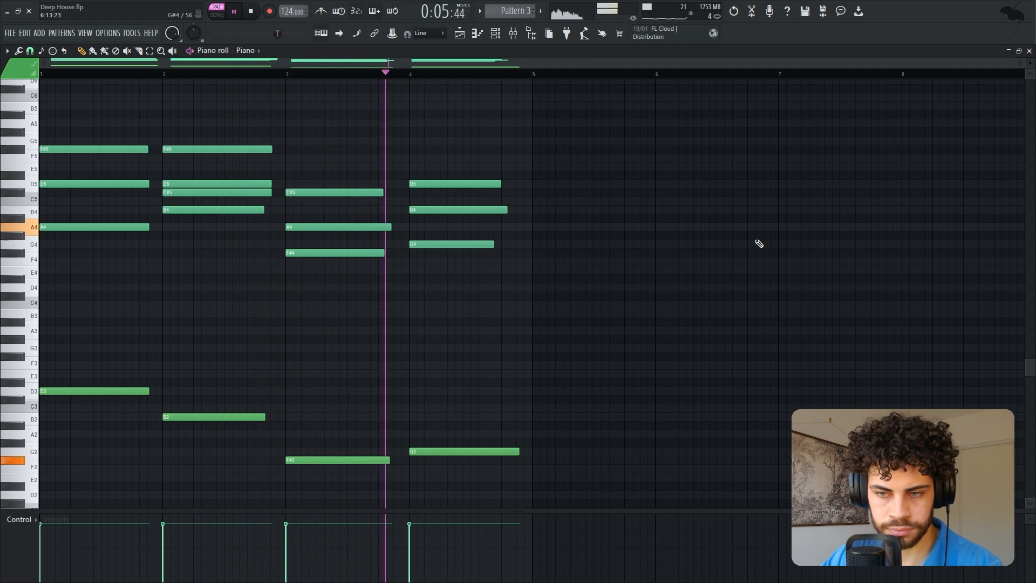
{"action": "key", "text": "space"}
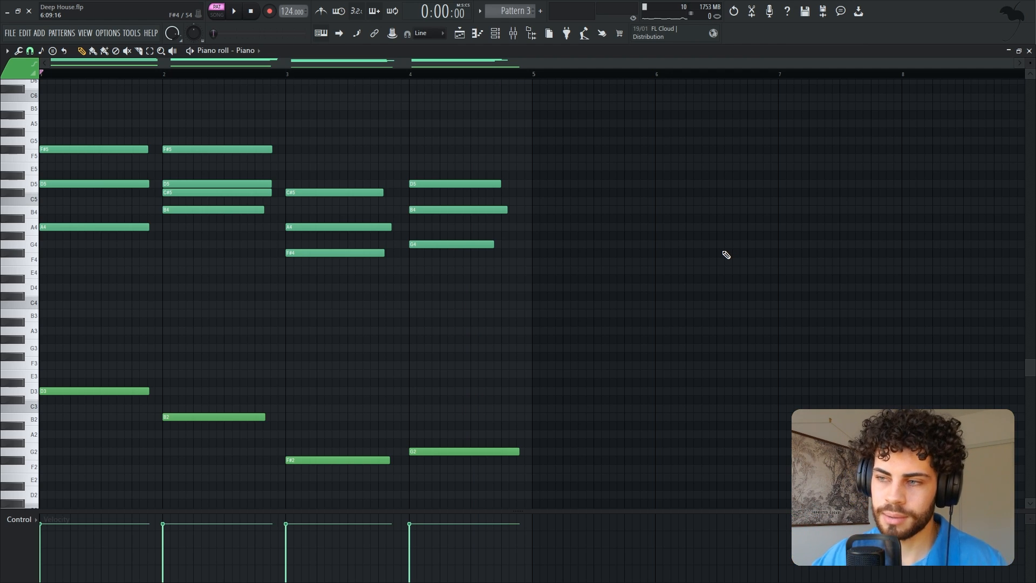
{"action": "left_click", "coordinate": [1028, 51]}
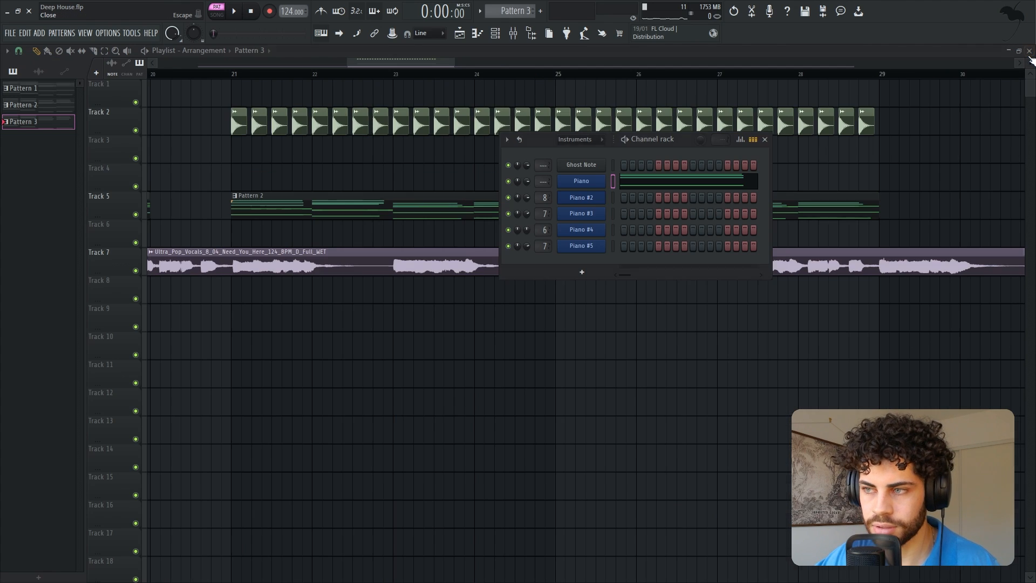
{"action": "left_click", "coordinate": [978, 121]}
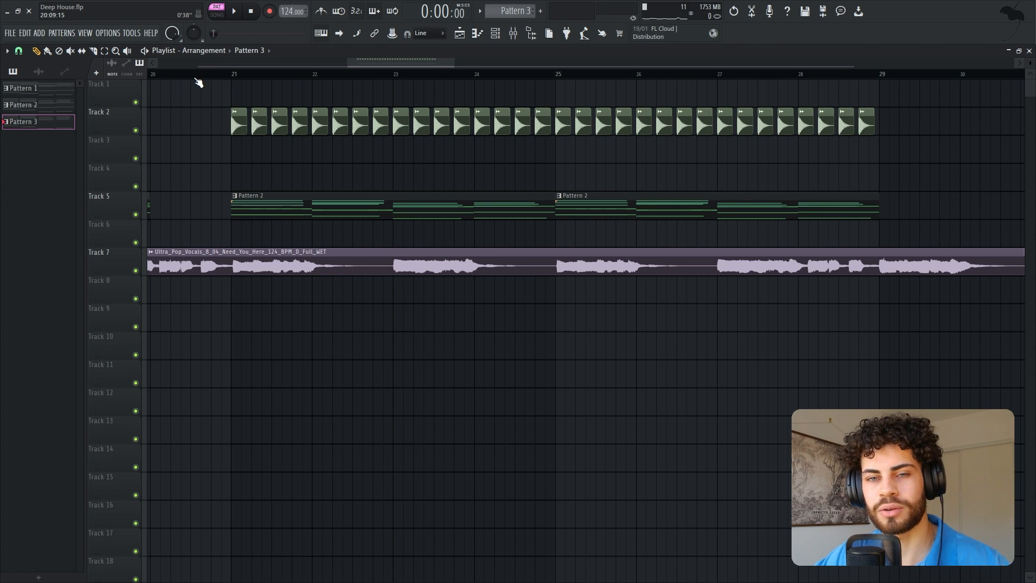
- Play the arrangement briefly in song mode from just before bar 21
{"action": "scroll", "coordinate": [208, 83], "scroll_direction": "up", "scroll_amount": 1}
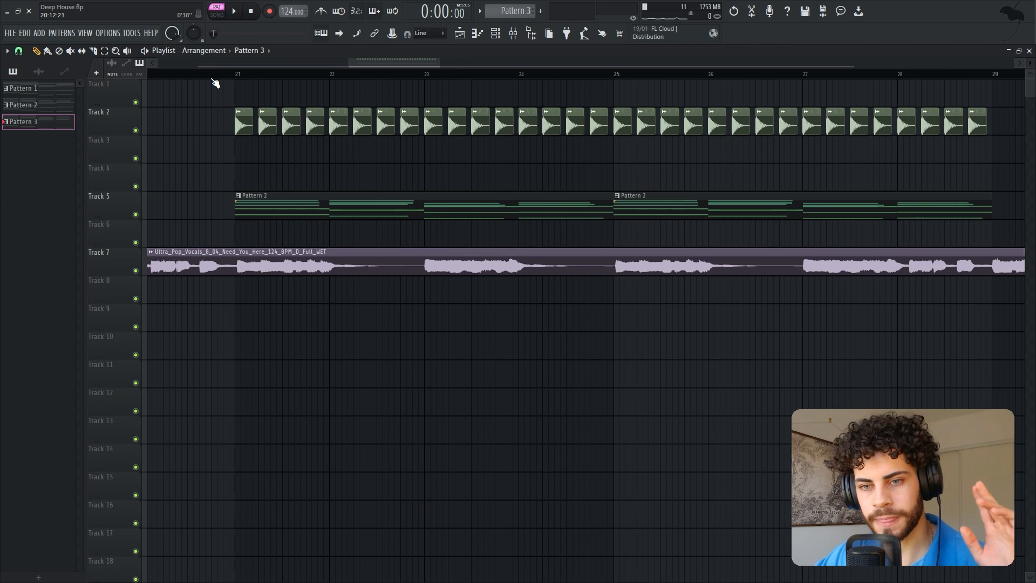
{"action": "scroll", "coordinate": [209, 81], "scroll_direction": "down", "scroll_amount": 1}
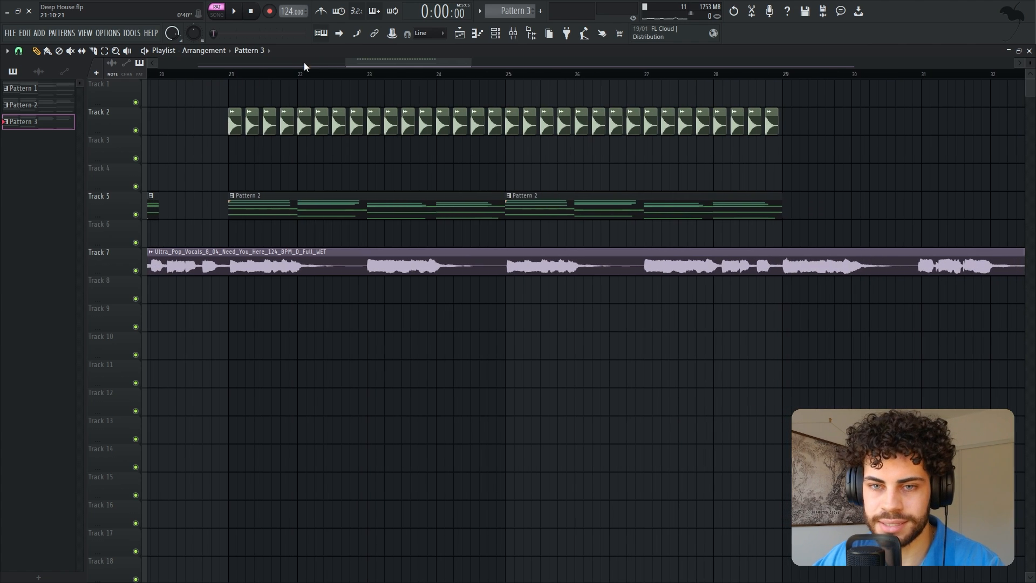
{"action": "left_click_drag", "start_coordinate": [361, 62], "coordinate": [364, 65]}
{"action": "scroll", "coordinate": [316, 75], "scroll_direction": "up", "scroll_amount": 1}
{"action": "scroll", "coordinate": [329, 74], "scroll_direction": "down", "scroll_amount": 1}
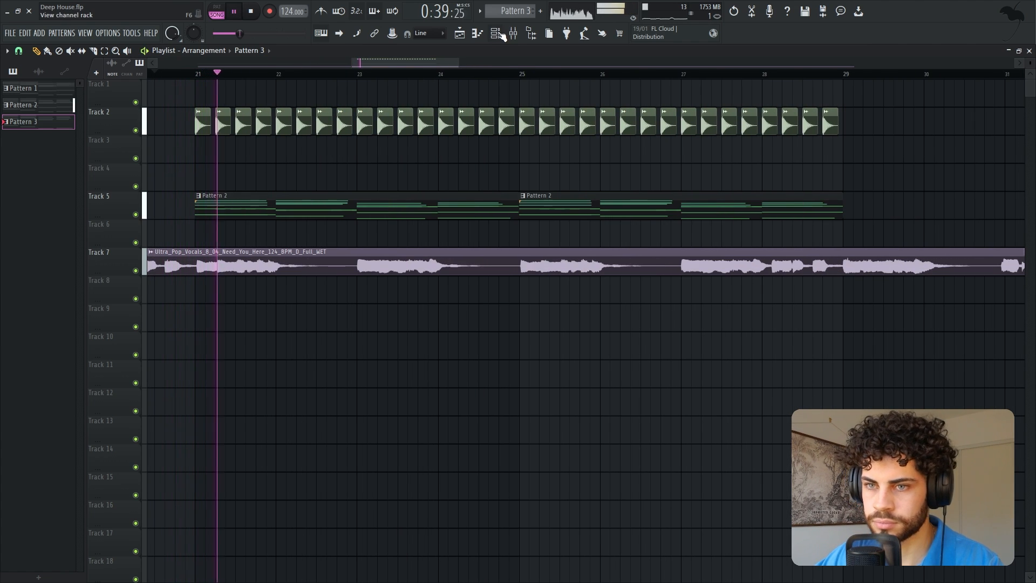
{"action": "key", "text": "space"}
- Switch back to Pattern 2 and open the Piano #5 channel in the piano roll
{"action": "key", "text": "F6"}
{"action": "right_click", "coordinate": [599, 243]}
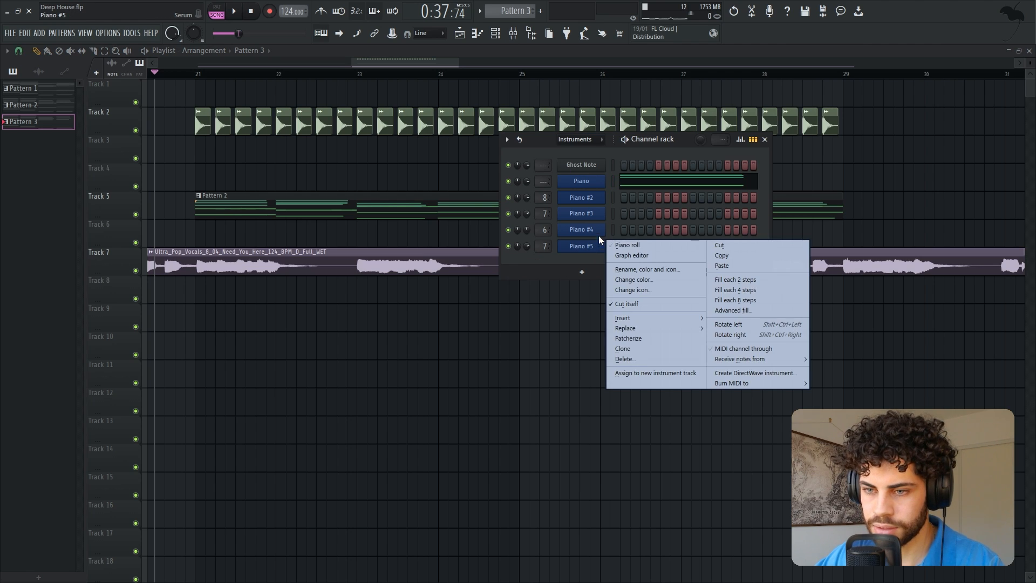
{"action": "left_click", "coordinate": [507, 15]}
{"action": "scroll", "coordinate": [507, 15], "scroll_direction": "up", "scroll_amount": 2}
{"action": "scroll", "coordinate": [508, 14], "scroll_direction": "down", "scroll_amount": 1}
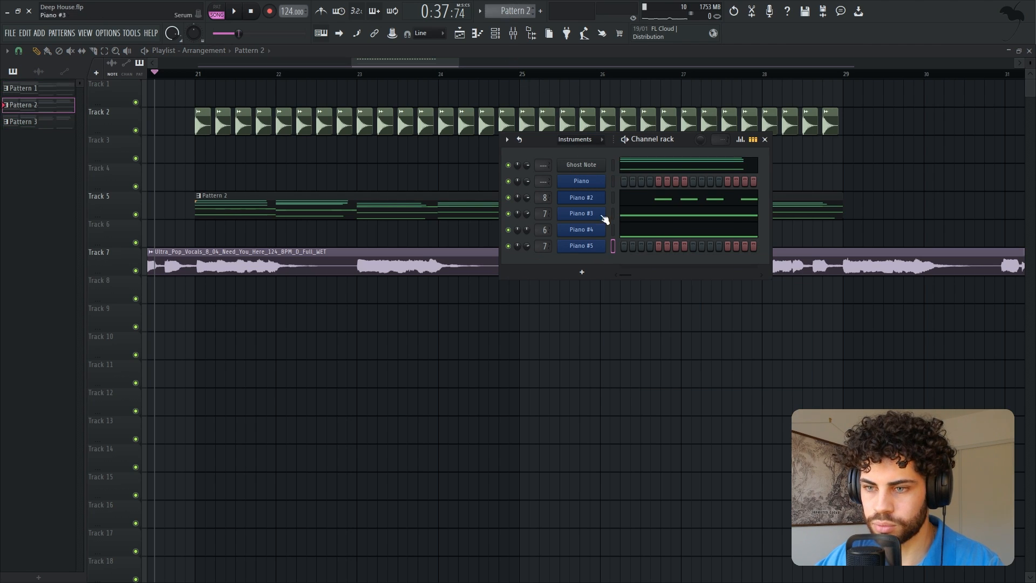
{"action": "right_click", "coordinate": [596, 248]}
{"action": "left_click", "coordinate": [619, 243]}
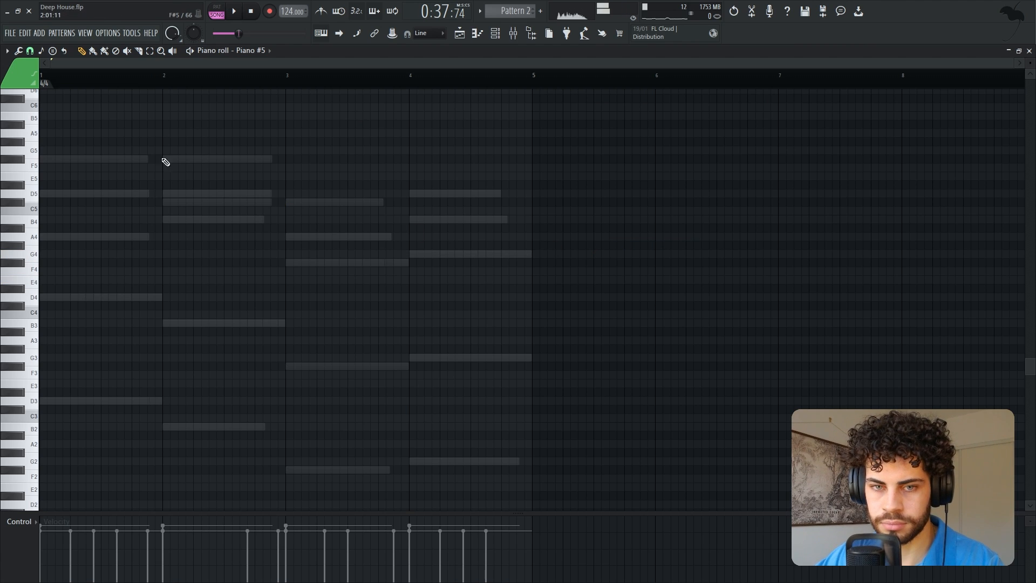
- Place D5, F#5 and D5 notes of length 0:02:07 on steps 1, 4 and 7 of bar 1, then play them
{"action": "scroll", "coordinate": [63, 88], "scroll_direction": "up", "scroll_amount": 2}
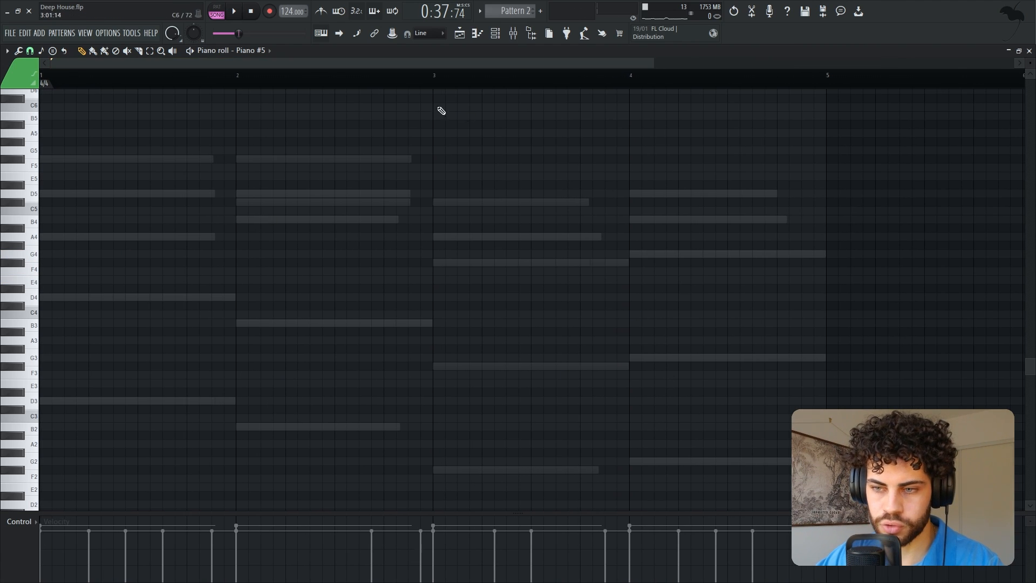
{"action": "scroll", "coordinate": [224, 231], "scroll_direction": "down", "scroll_amount": 2}
{"action": "scroll", "coordinate": [337, 231], "scroll_direction": "up", "scroll_amount": 2}
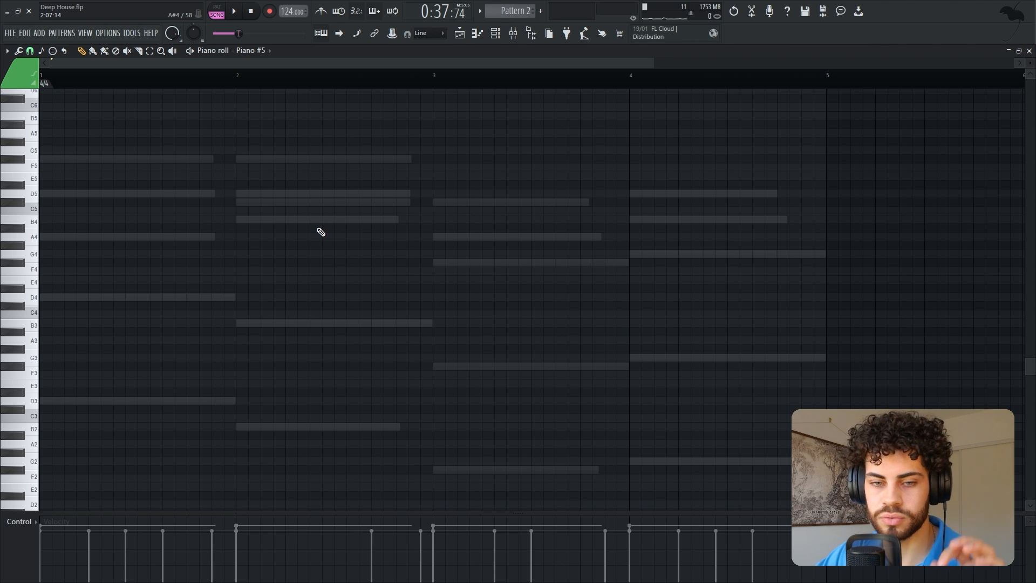
{"action": "scroll", "coordinate": [67, 79], "scroll_direction": "down", "scroll_amount": 2}
{"action": "scroll", "coordinate": [63, 80], "scroll_direction": "up", "scroll_amount": 1}
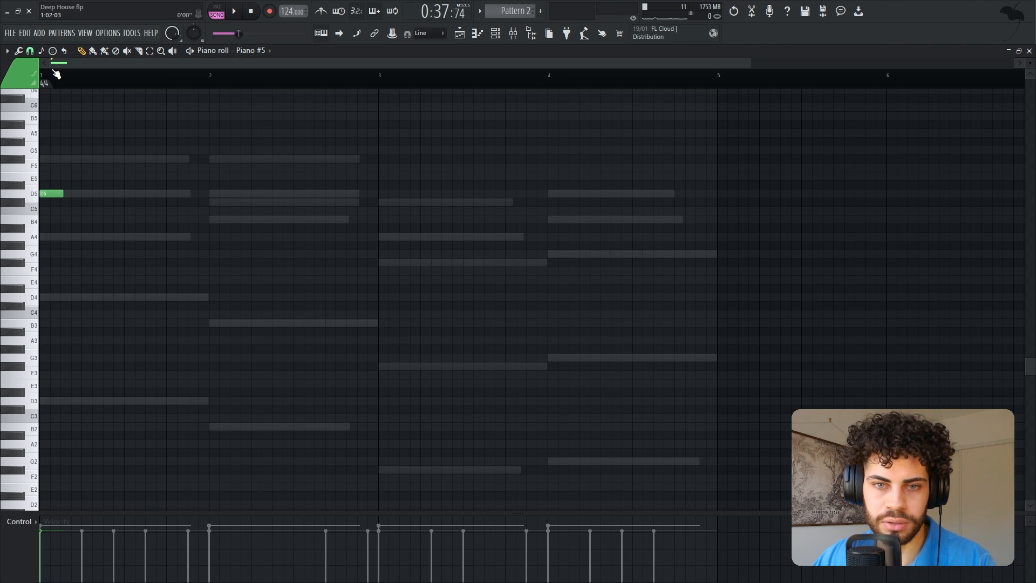
{"action": "left_click", "coordinate": [105, 193]}
{"action": "key", "text": "space"}
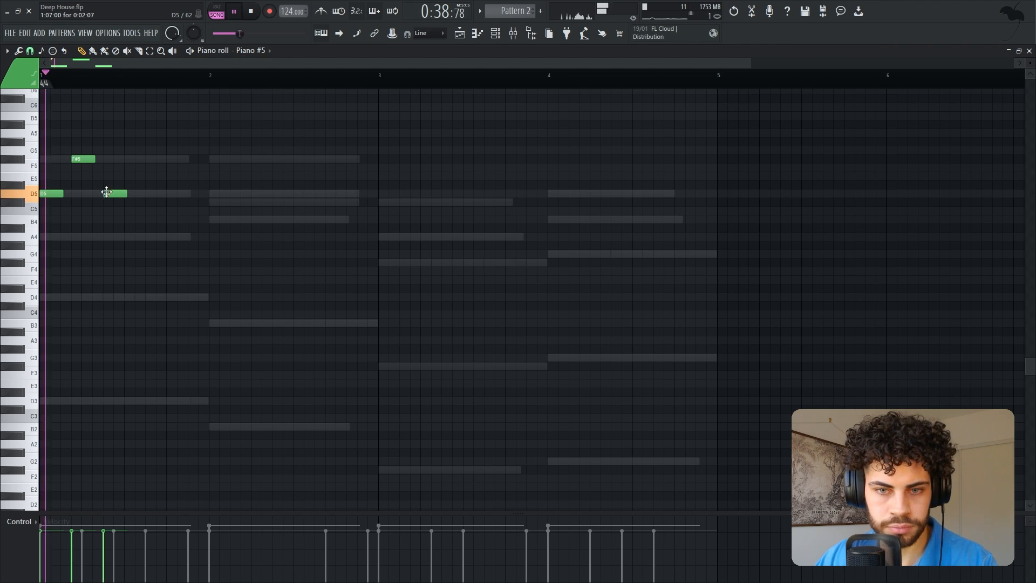
- Add D5 on step 15 of bar 1 and F#5, F#5 and D5 on steps 1, 4 and 7 of bar 2, checking by playback
{"action": "left_click", "coordinate": [182, 194]}
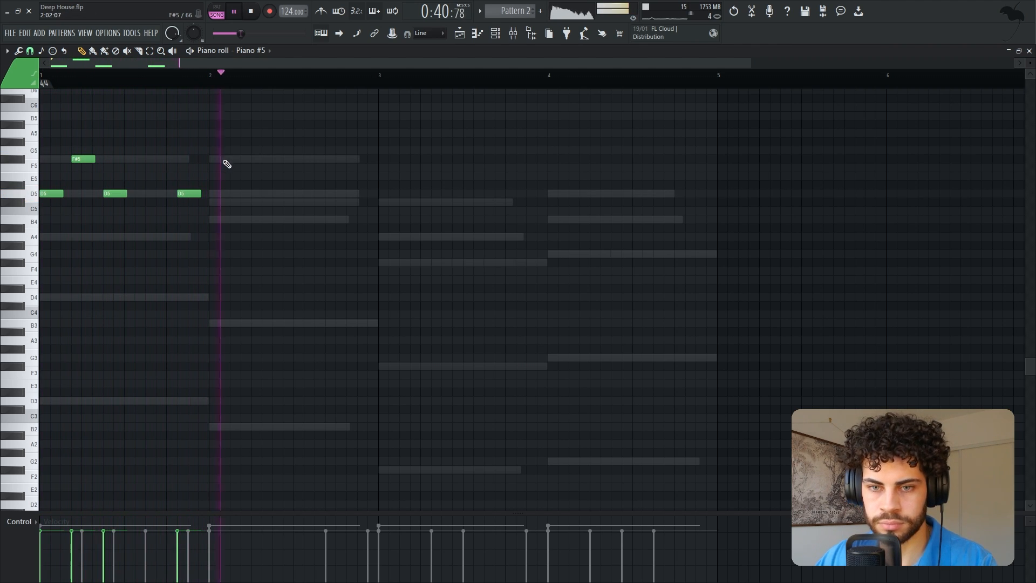
{"action": "key", "text": "space"}
{"action": "left_click", "coordinate": [276, 194]}
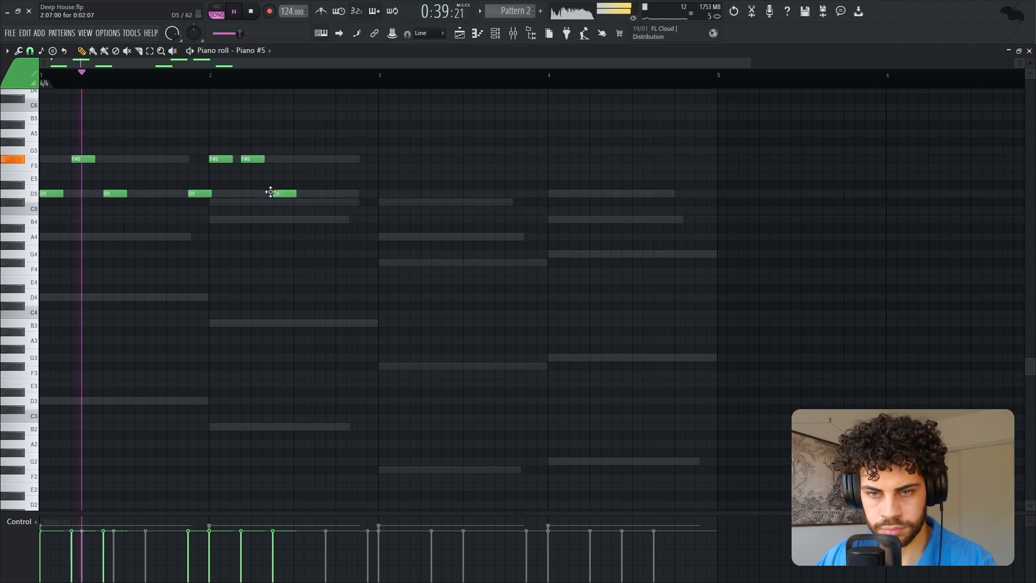
- Place D5 and C#5 on steps 11 and 13 of bar 2, then A4 on step 1 and C#5 on steps 3, 6, 10 and 15 of bar 3
{"action": "left_click", "coordinate": [319, 194]}
{"action": "left_click", "coordinate": [339, 204]}
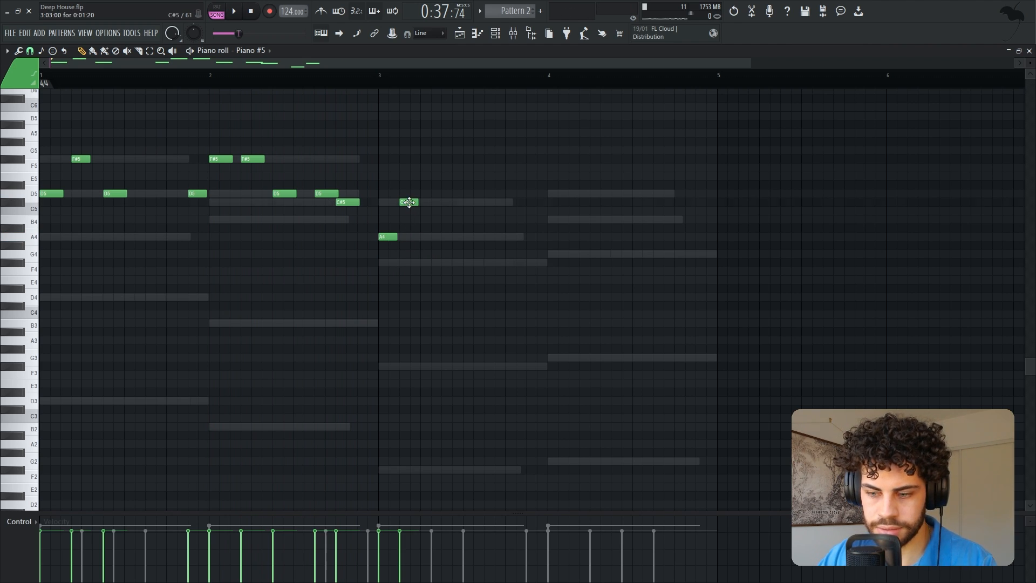
{"action": "left_click", "coordinate": [438, 202]}
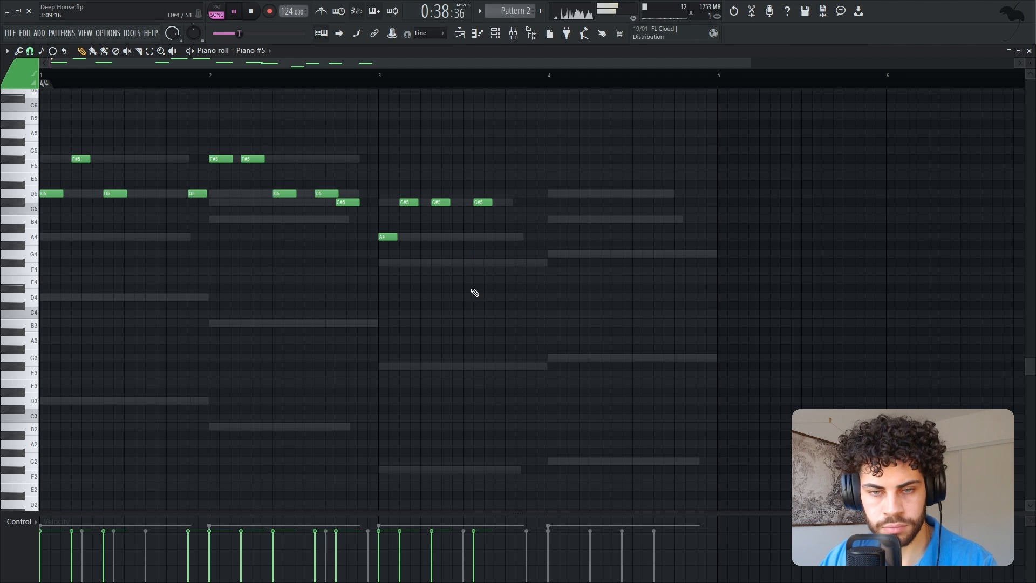
{"action": "scroll", "coordinate": [479, 301], "scroll_direction": "up", "scroll_amount": 3}
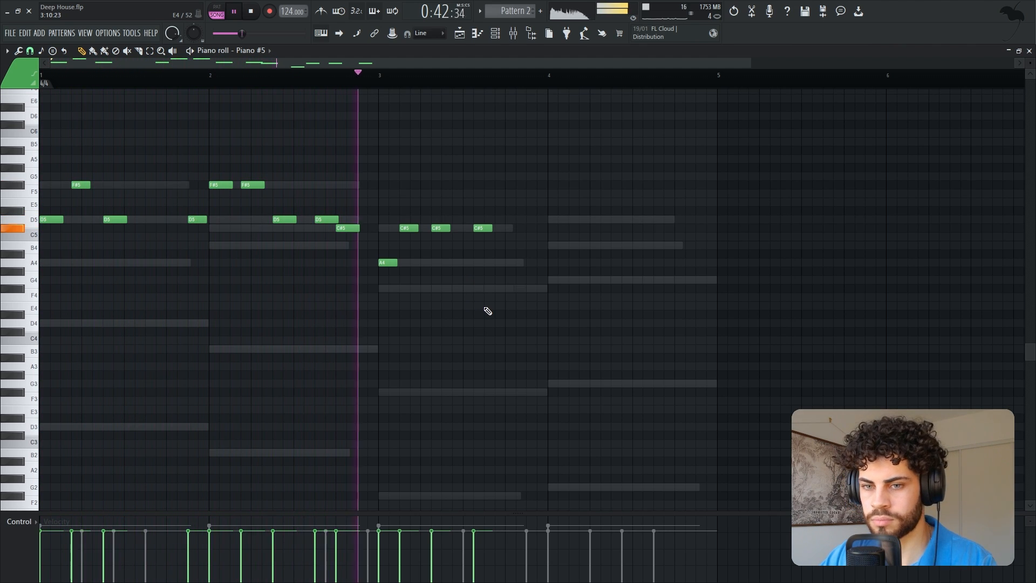
{"action": "left_click", "coordinate": [533, 228]}
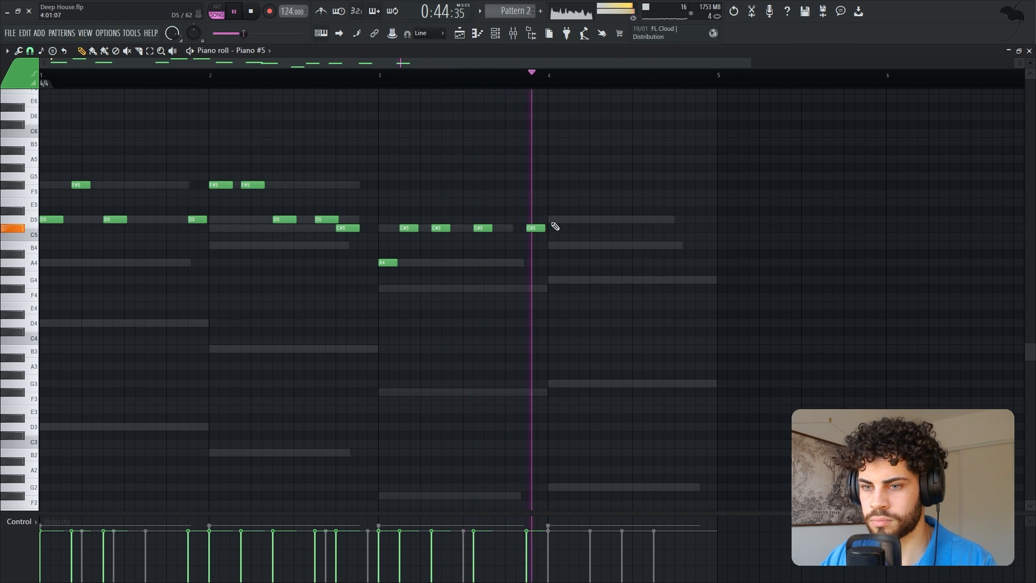
- Complete bar 4 of the melody with D5 on steps 1, 9 and 12 and B4 on step 15
{"action": "left_click", "coordinate": [553, 219]}
{"action": "left_click", "coordinate": [637, 219]}
{"action": "left_click", "coordinate": [668, 219]}
{"action": "left_click", "coordinate": [698, 245]}
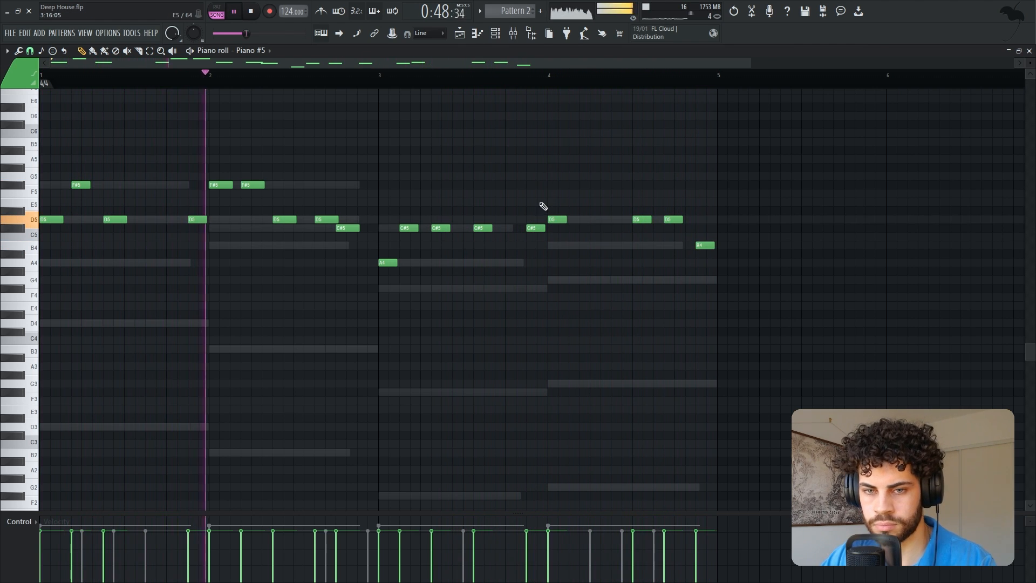
- Bring up the channel rack, then switch from song to pattern mode and play the Piano #5 melody
{"action": "left_click", "coordinate": [496, 35]}
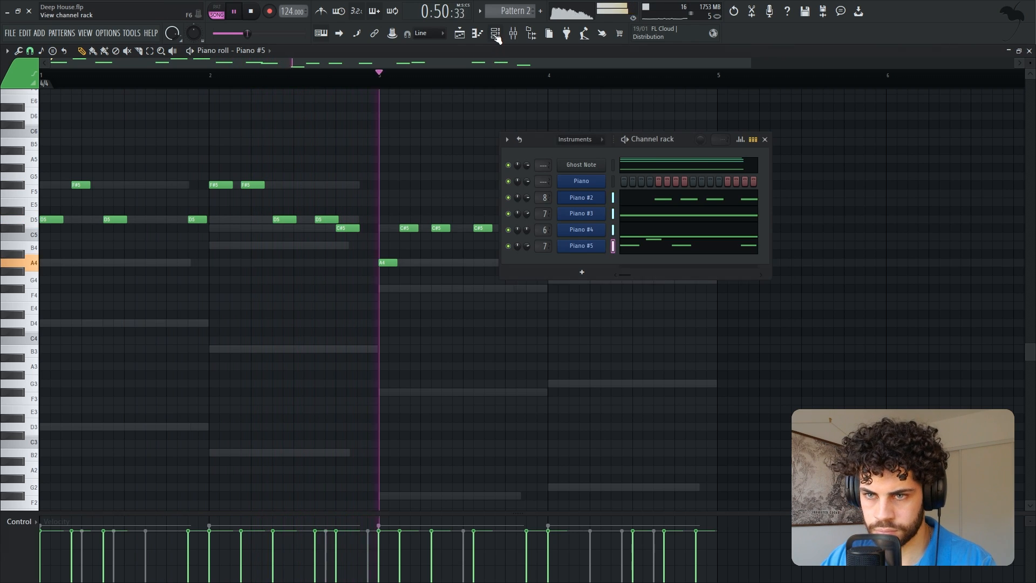
{"action": "right_click", "coordinate": [510, 326]}
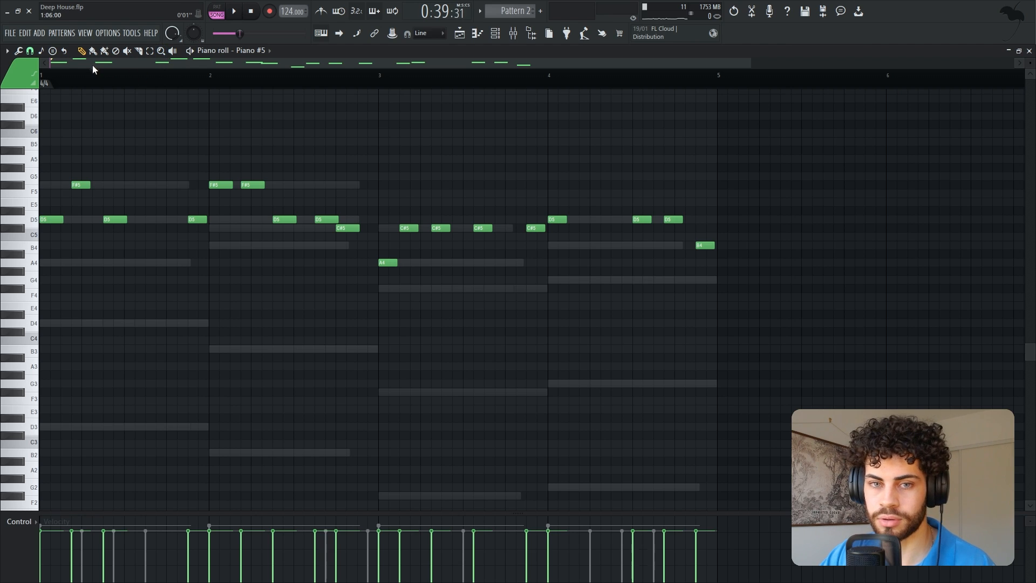
{"action": "scroll", "coordinate": [52, 64], "scroll_direction": "up", "scroll_amount": 2}
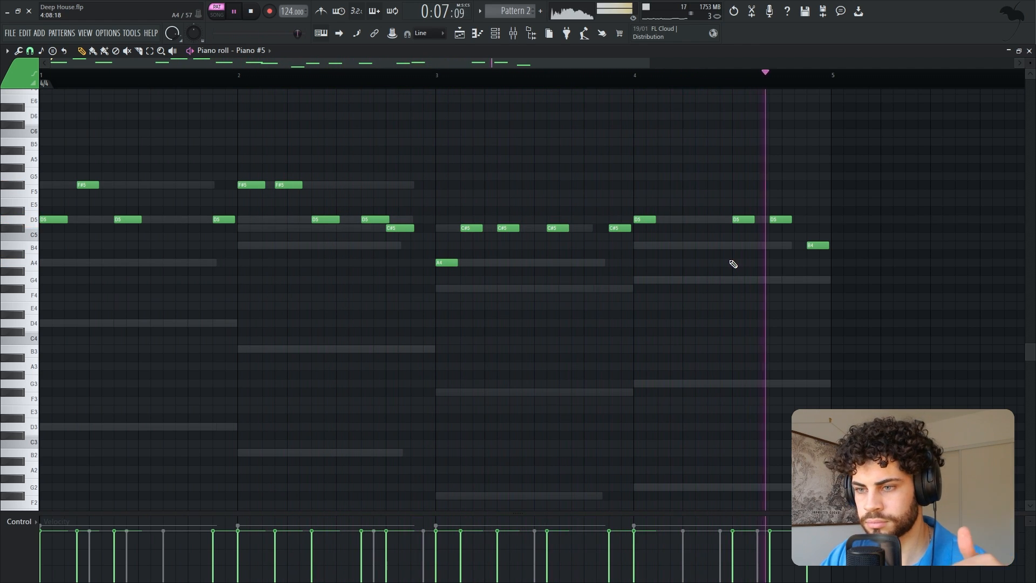
{"action": "key", "text": "space"}
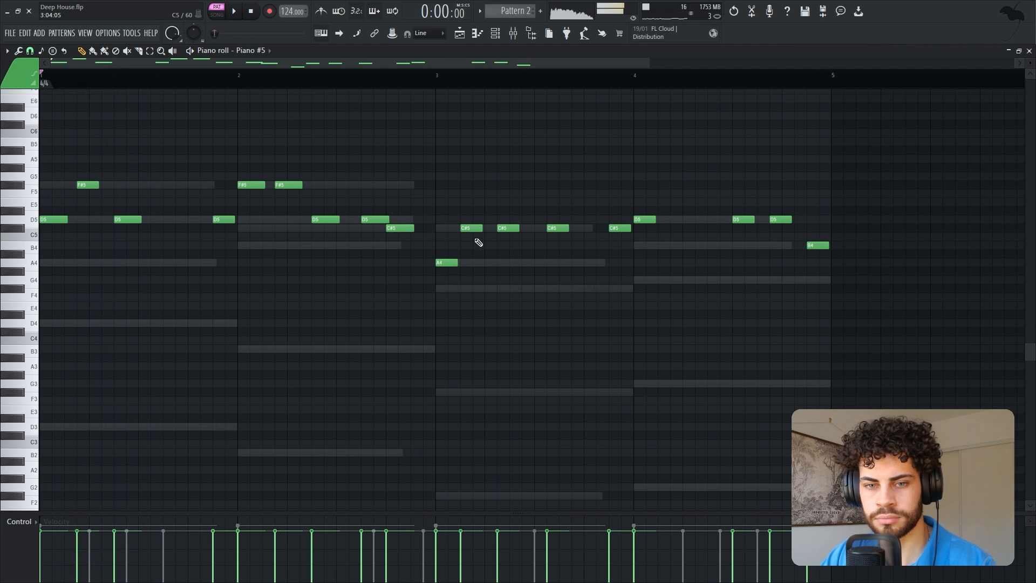
{"action": "scroll", "coordinate": [93, 81], "scroll_direction": "down", "scroll_amount": 2}
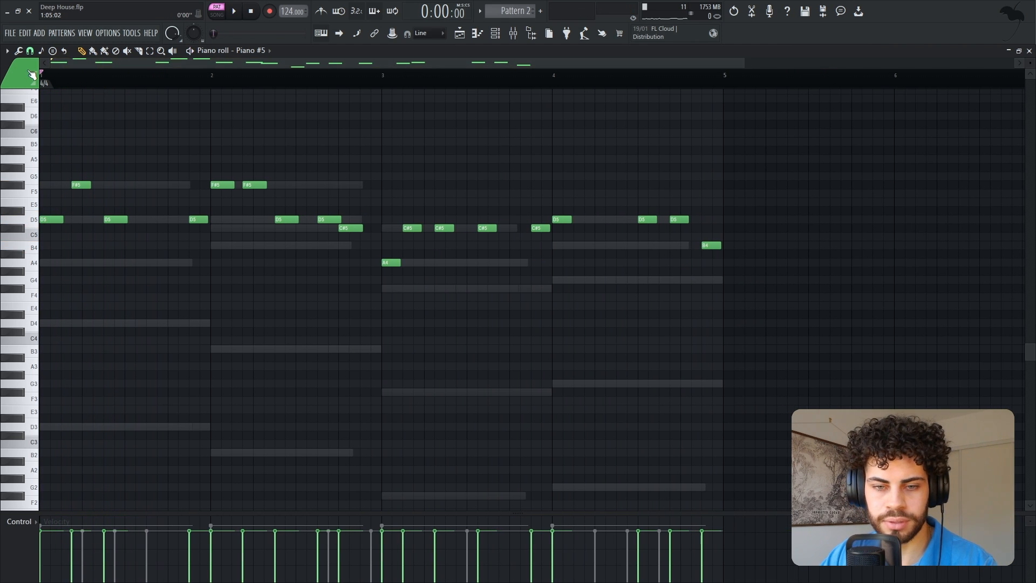
- Play the pattern while adding D4 on step 11 and A4 on step 13 of bar 1
{"action": "key", "text": "space"}
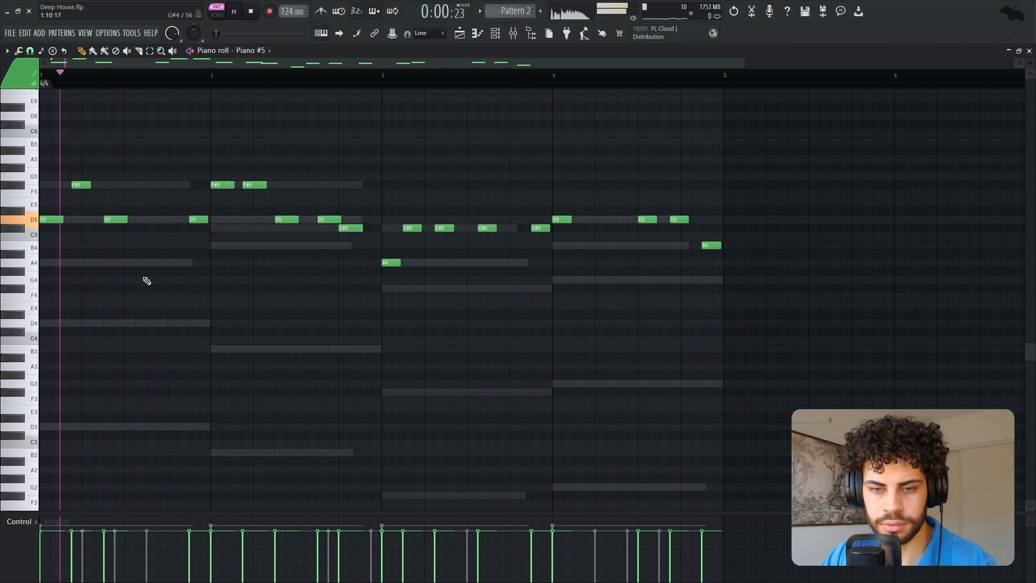
{"action": "left_click", "coordinate": [151, 322]}
{"action": "left_click", "coordinate": [169, 262]}
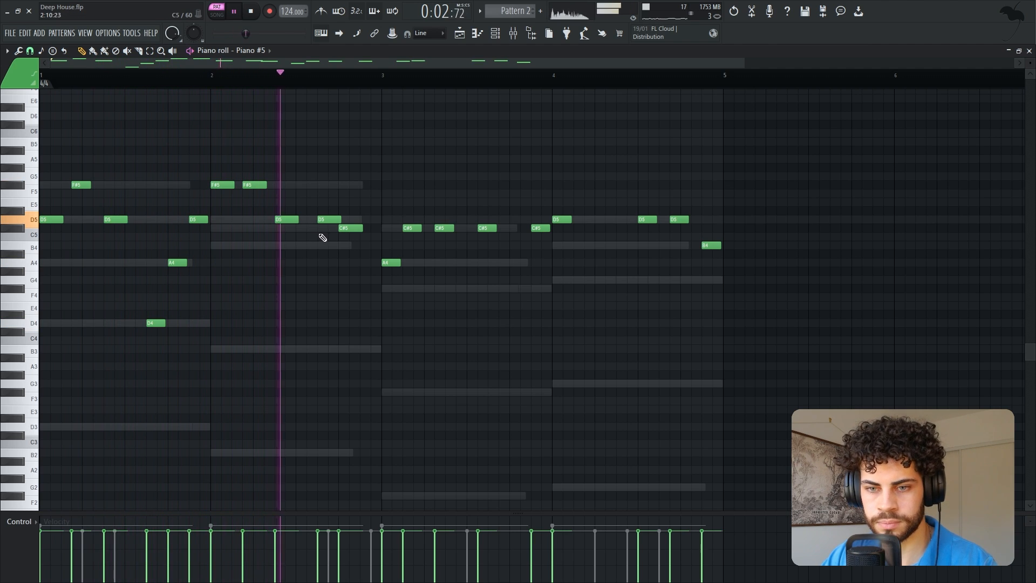
- Add B4 and D5 on steps 15 and 16 of bar 2, move bar 3's A4 to step 13, and add B4 on step 7 of bar 4
{"action": "left_click", "coordinate": [361, 263]}
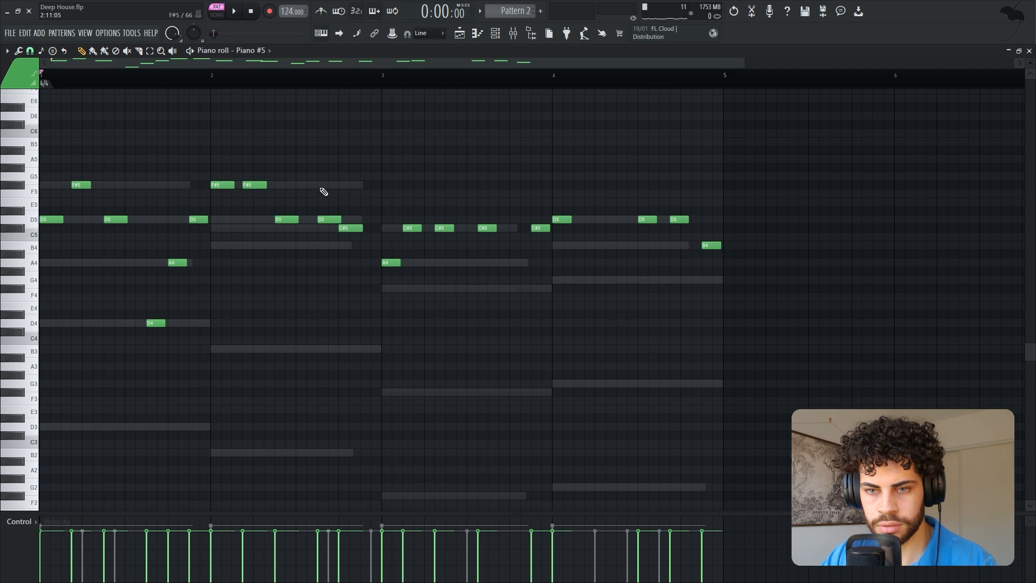
{"action": "key", "text": "space"}
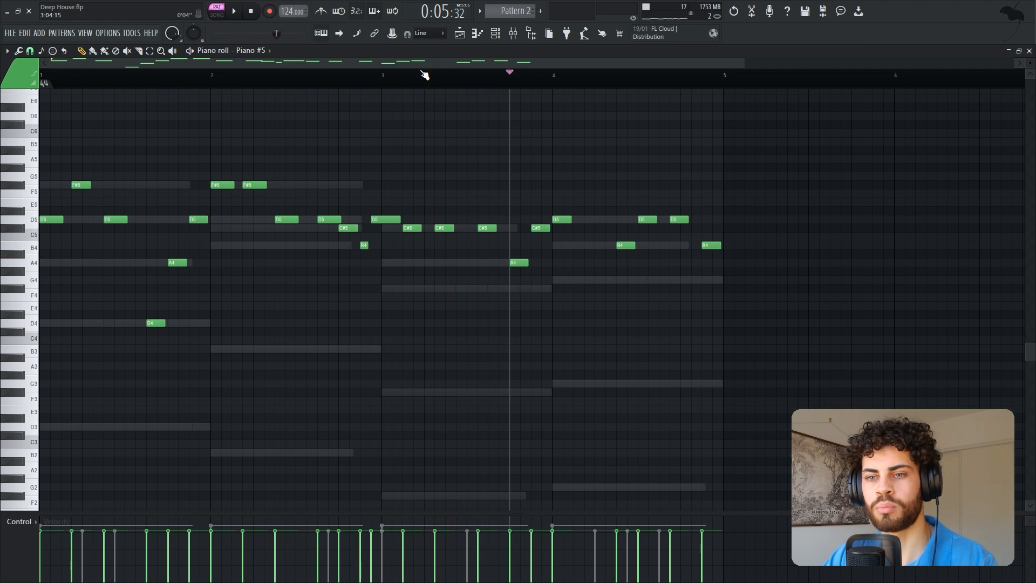
{"action": "scroll", "coordinate": [423, 75], "scroll_direction": "down", "scroll_amount": 3}
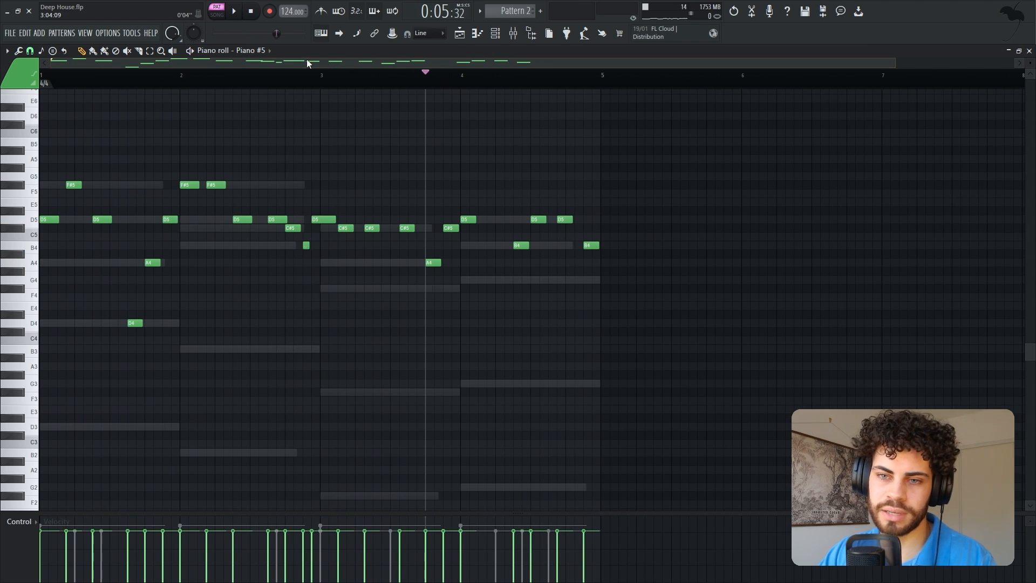
{"action": "scroll", "coordinate": [92, 81], "scroll_direction": "up", "scroll_amount": 2}
{"action": "left_click_drag", "start_coordinate": [92, 75], "coordinate": [2, 85]}
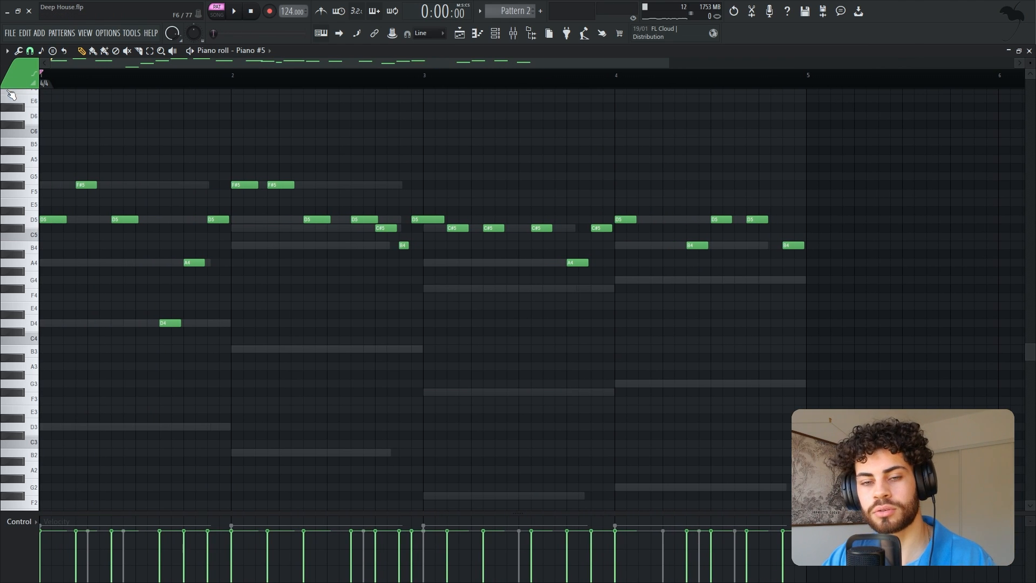